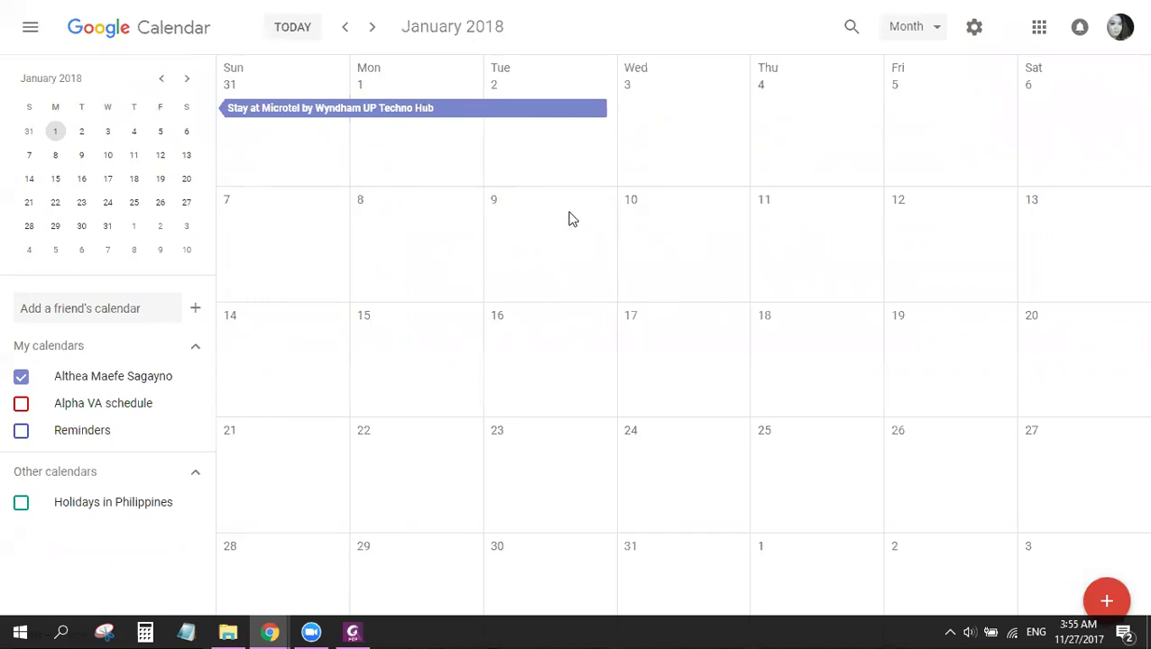
# Step: Create a January 9 event titled 'Meeting with Stacy'
pyautogui.click(536, 248)
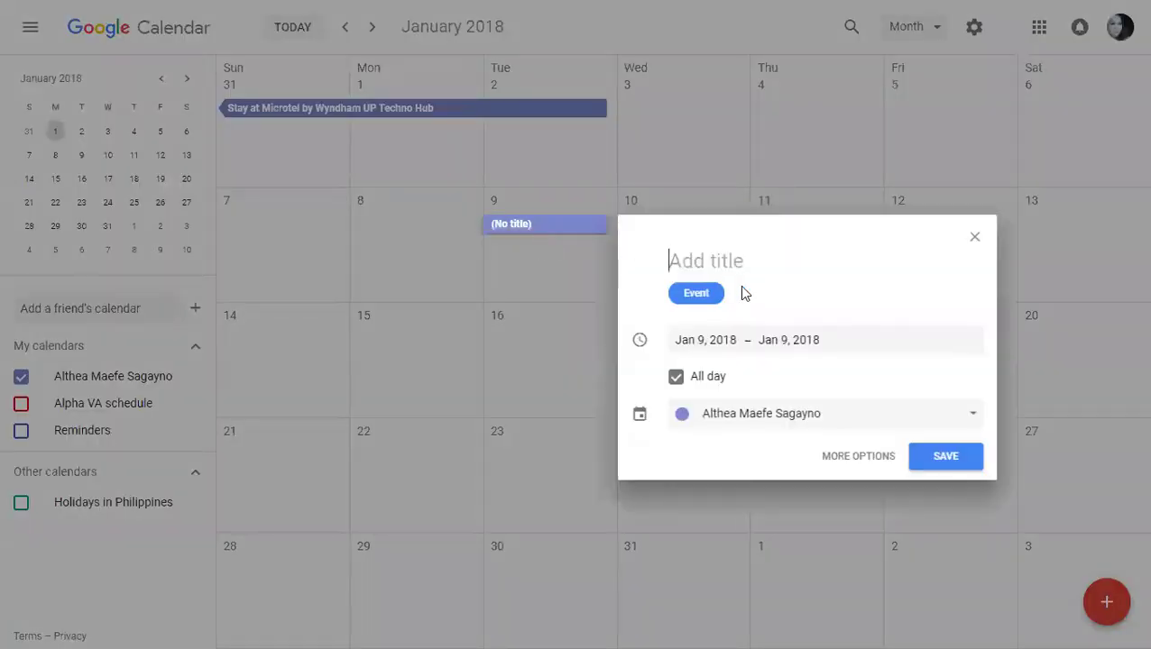
pyautogui.write('Meeti')
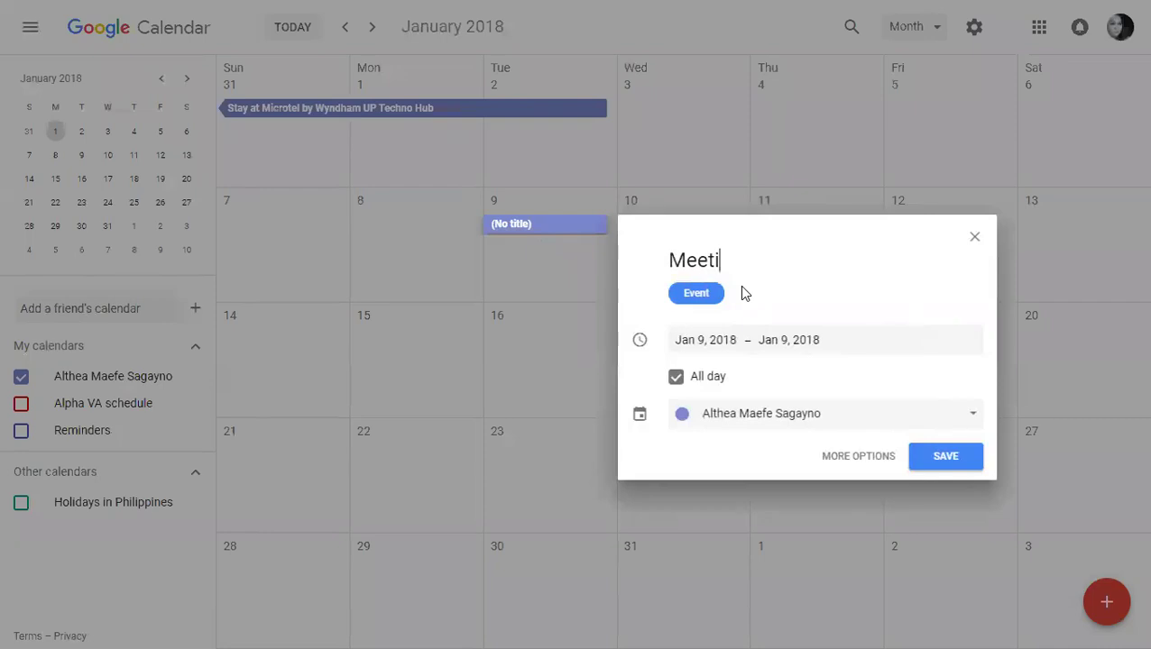
pyautogui.write('ng with Stacy')
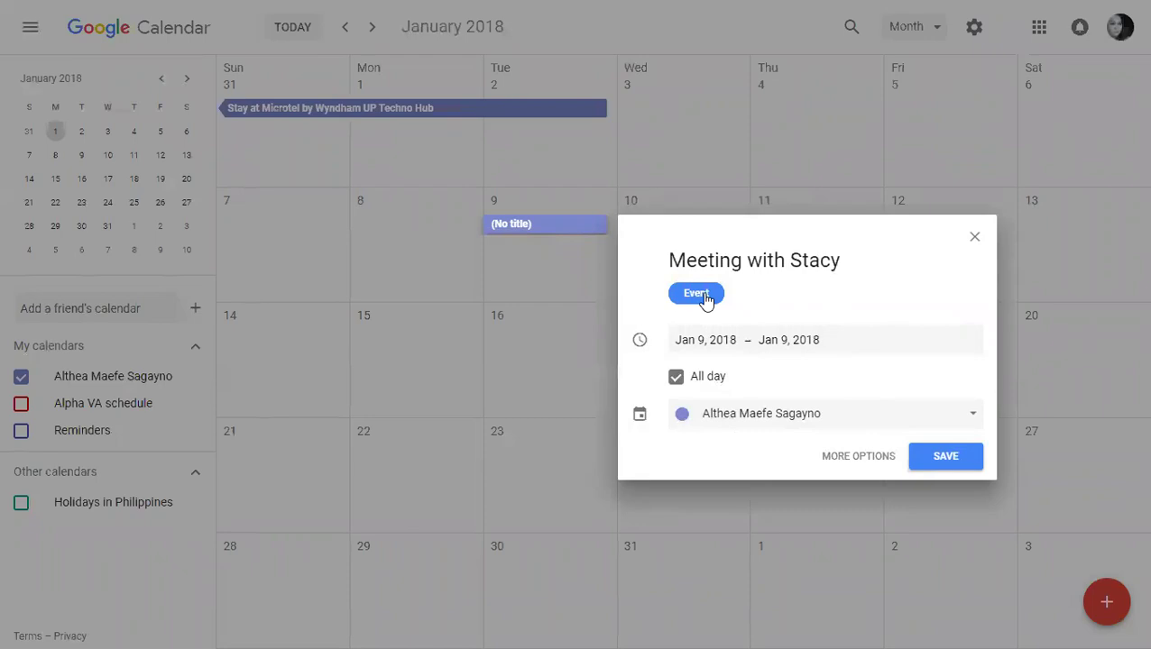
pyautogui.click(820, 420)
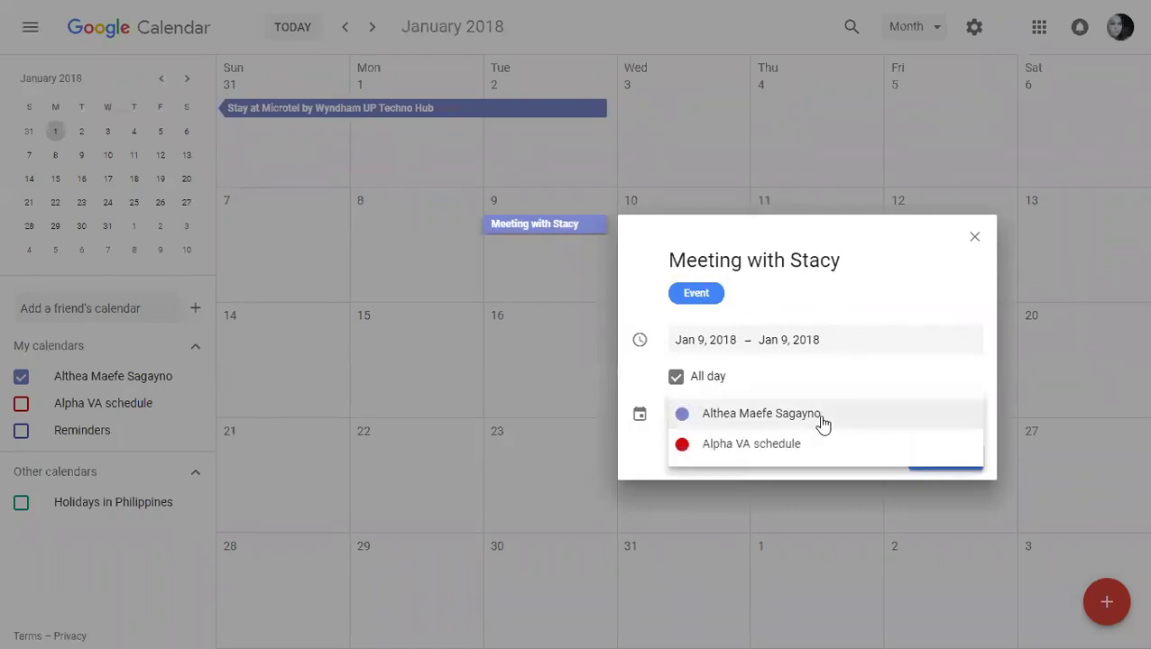
pyautogui.click(637, 457)
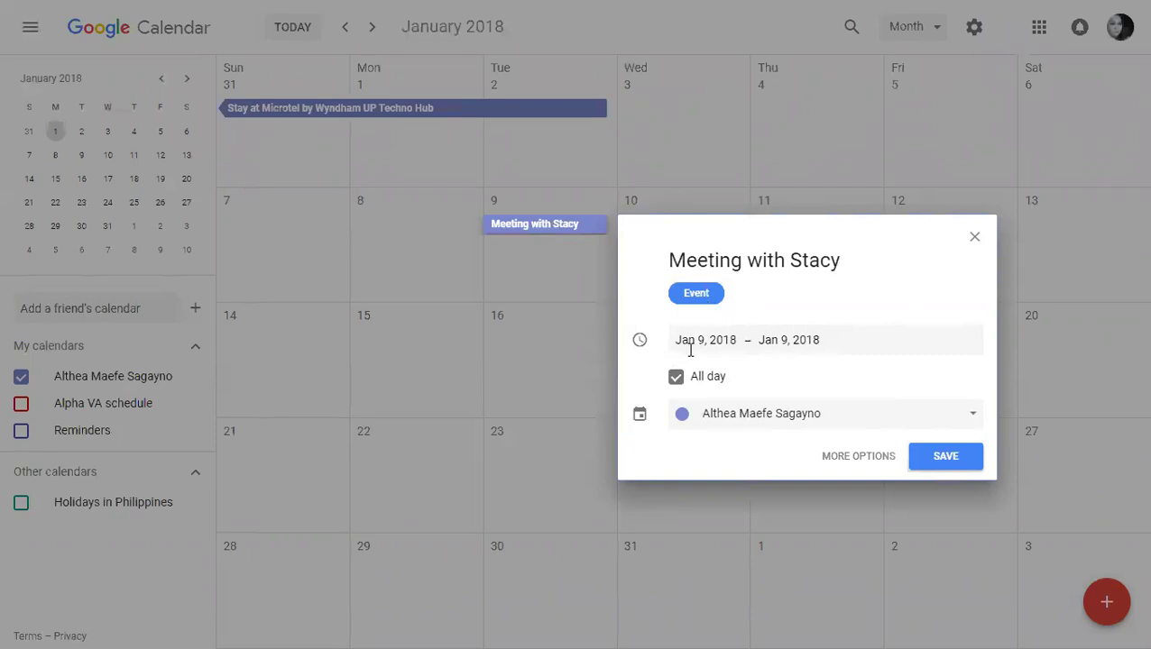
# Step: Make it a 2:00pm–3:00pm event on the Alpha VA schedule calendar and open its full details
pyautogui.click(678, 378)
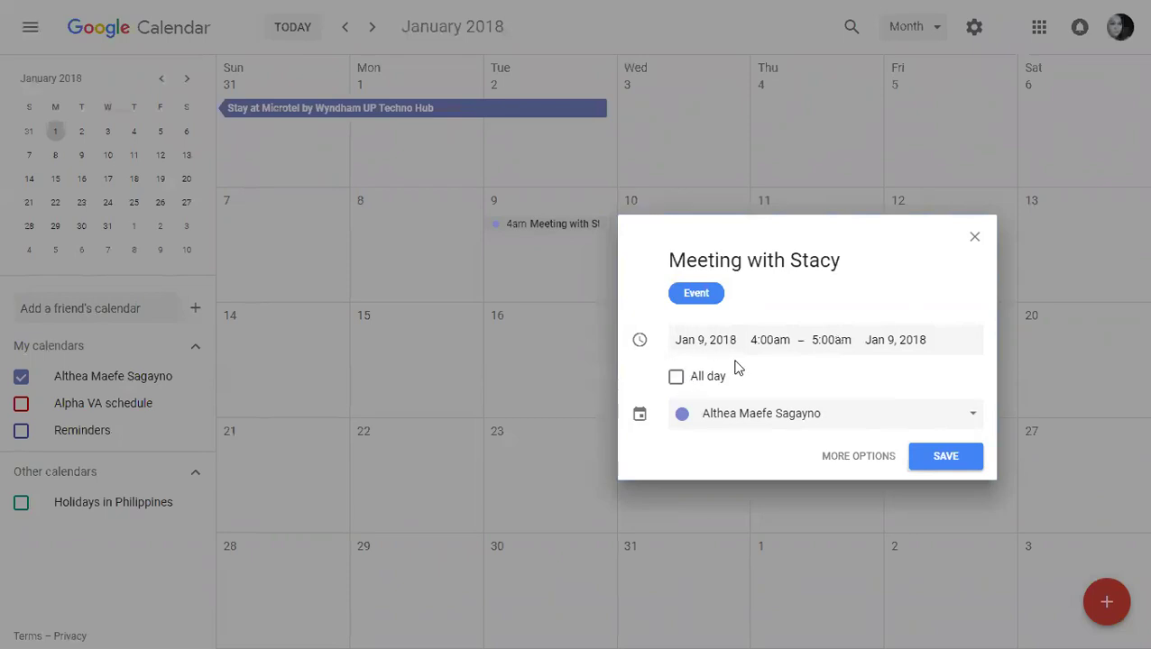
pyautogui.click(775, 339)
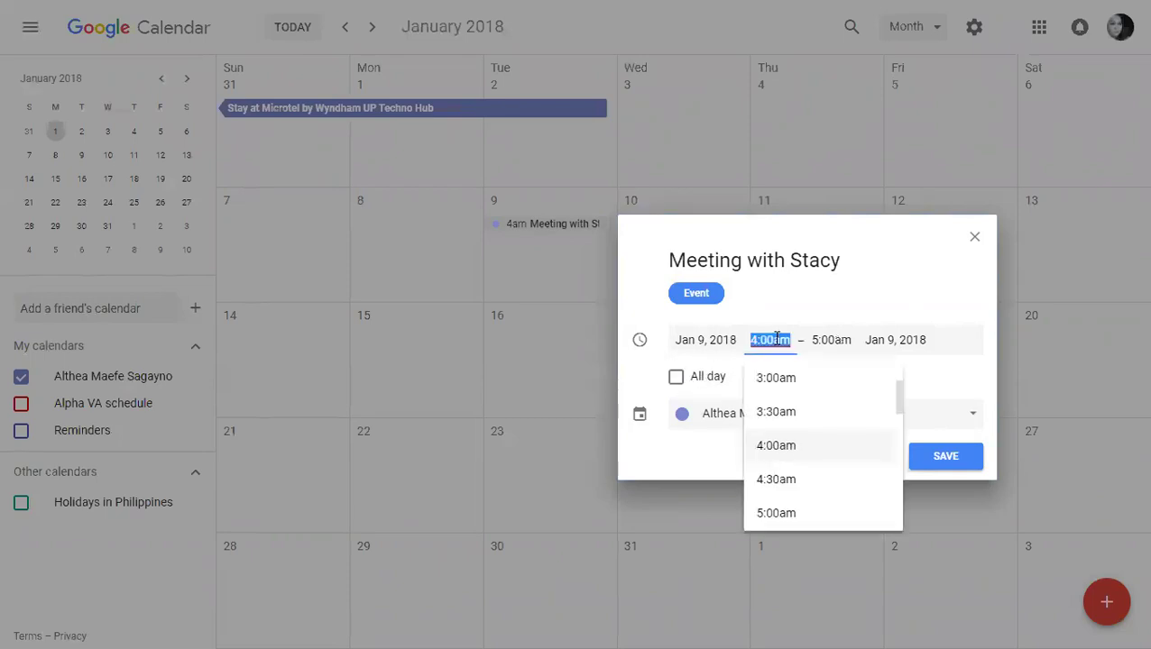
pyautogui.scroll(-4, 784, 432)
pyautogui.scroll(-4, 810, 446)
pyautogui.click(810, 446)
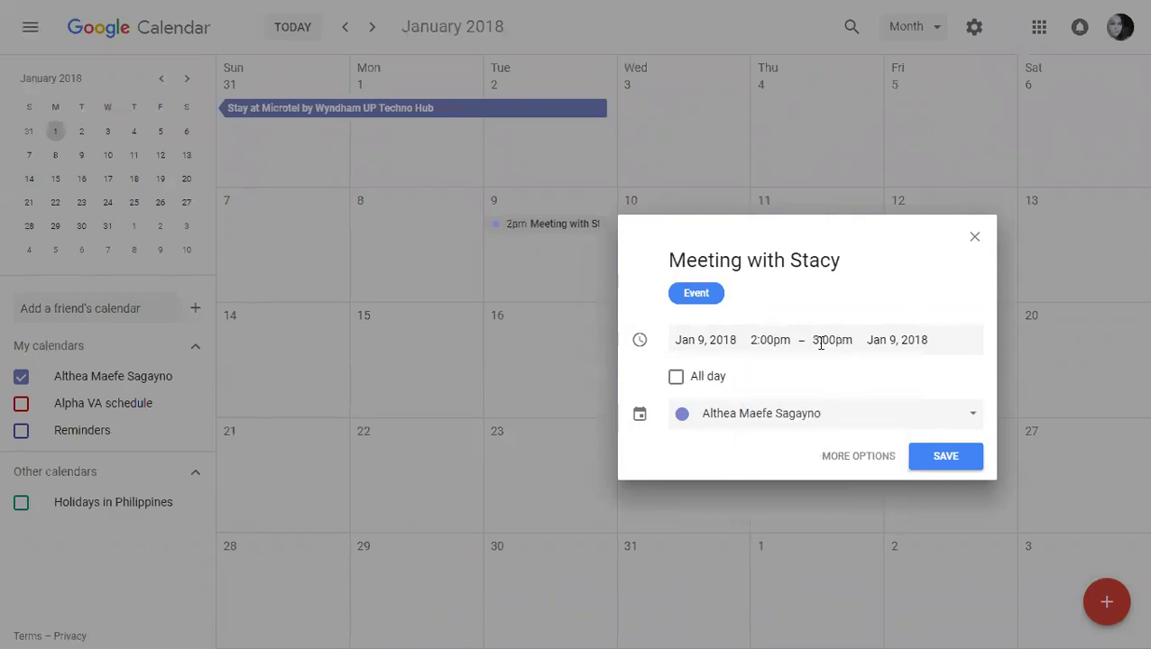
pyautogui.click(814, 422)
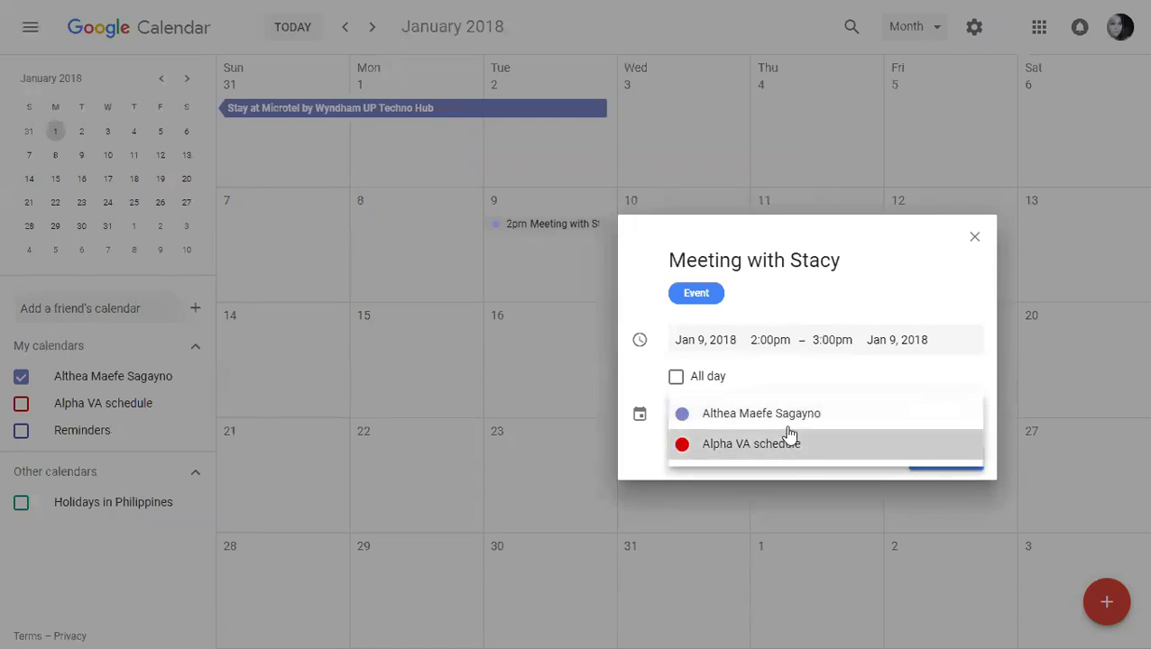
pyautogui.click(788, 441)
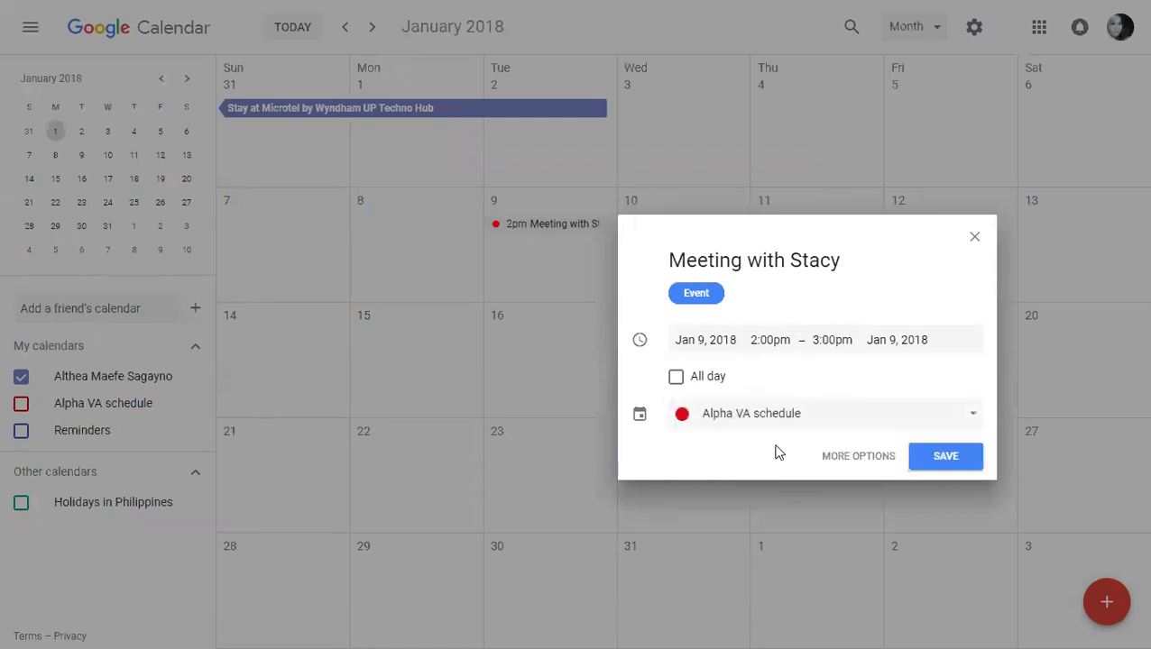
pyautogui.click(848, 465)
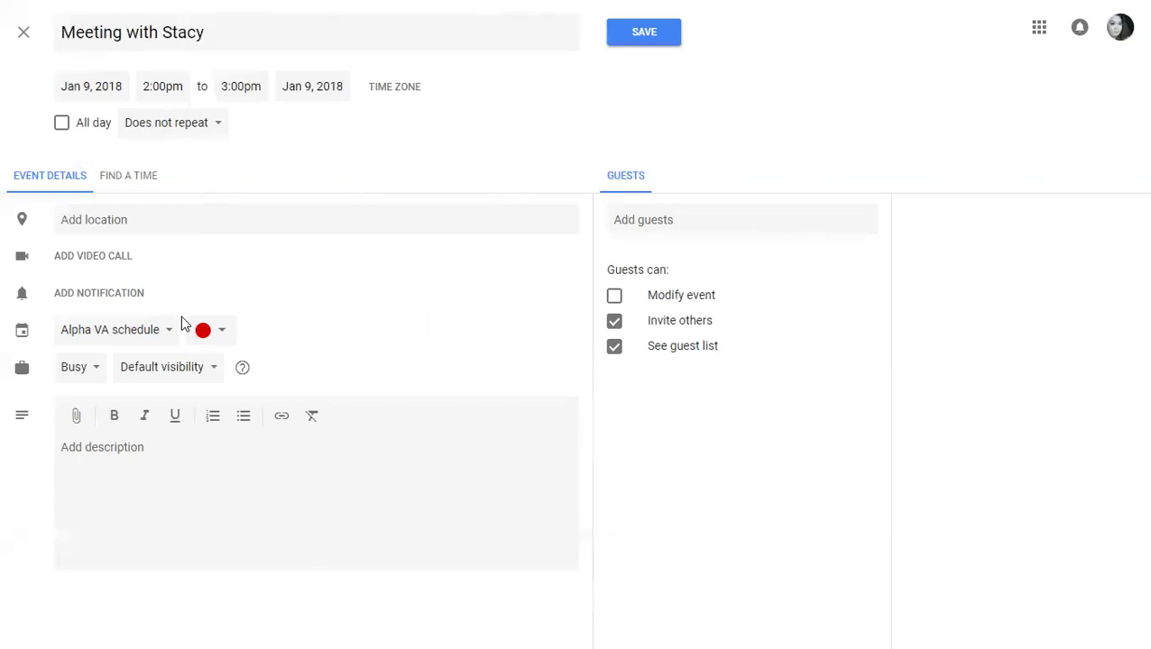
# Step: Add a 10-minute notification to 'Meeting with Stacy' and save the event
pyautogui.click(81, 218)
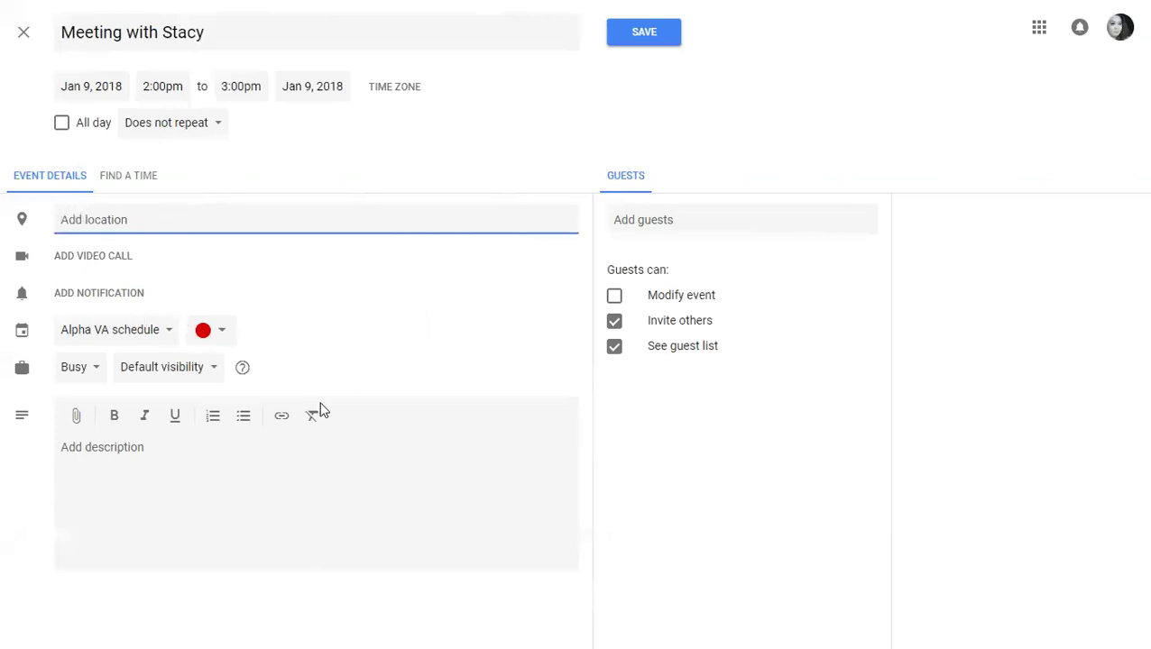
pyautogui.click(442, 354)
pyautogui.click(234, 474)
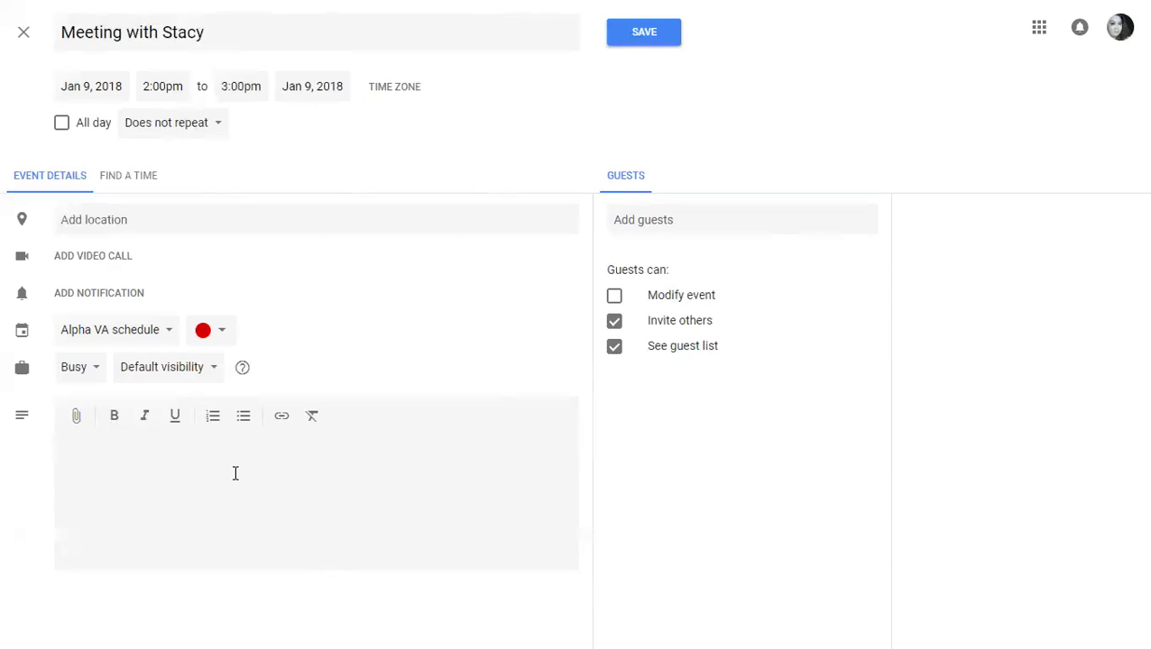
pyautogui.click(719, 218)
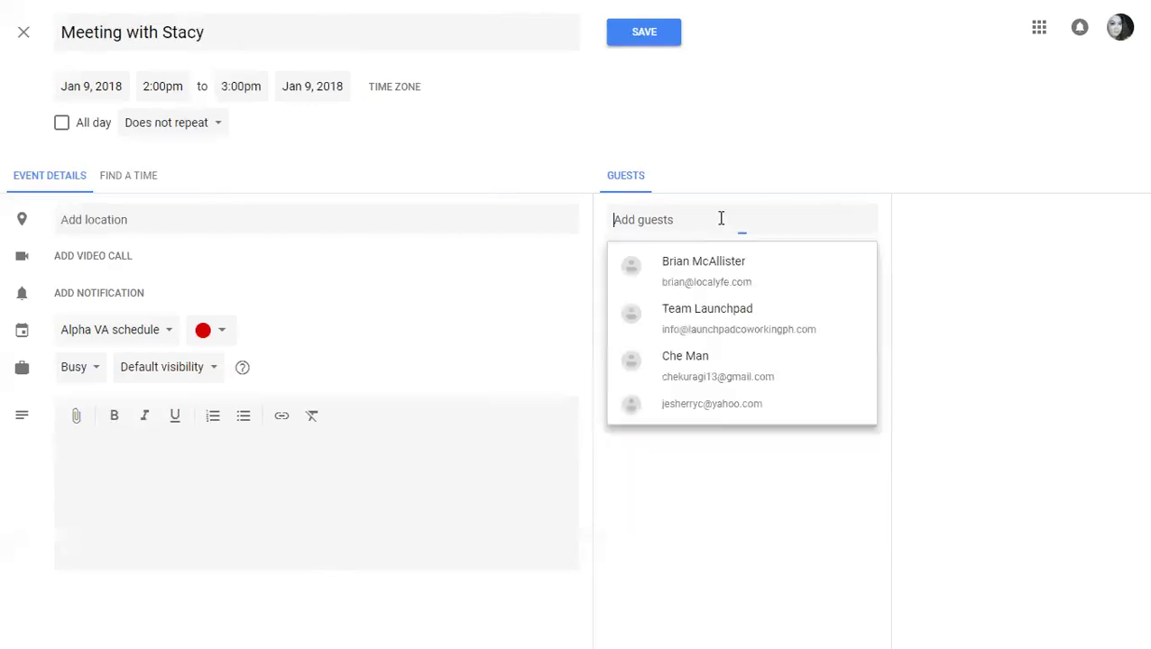
pyautogui.click(421, 456)
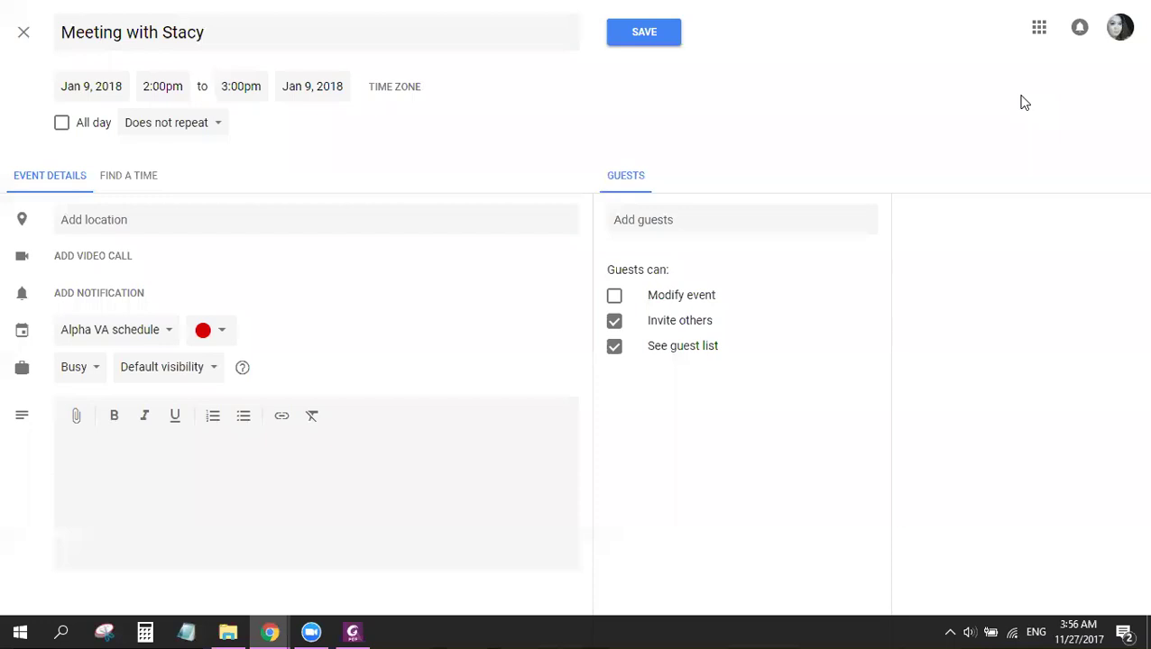
pyautogui.click(126, 298)
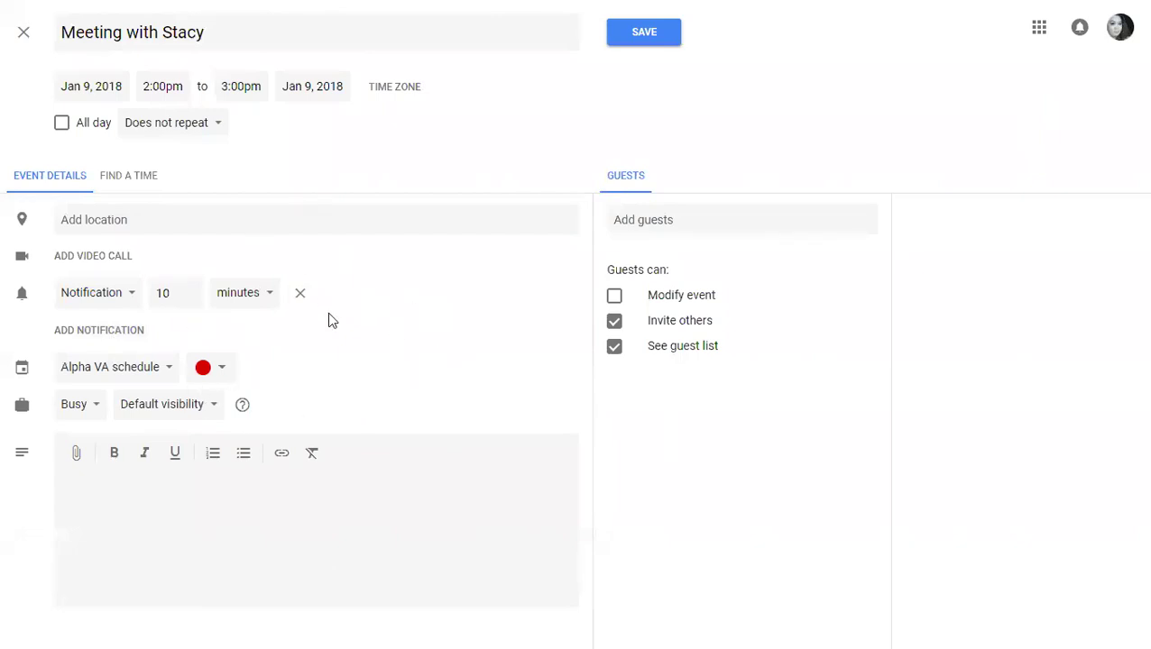
pyautogui.click(624, 40)
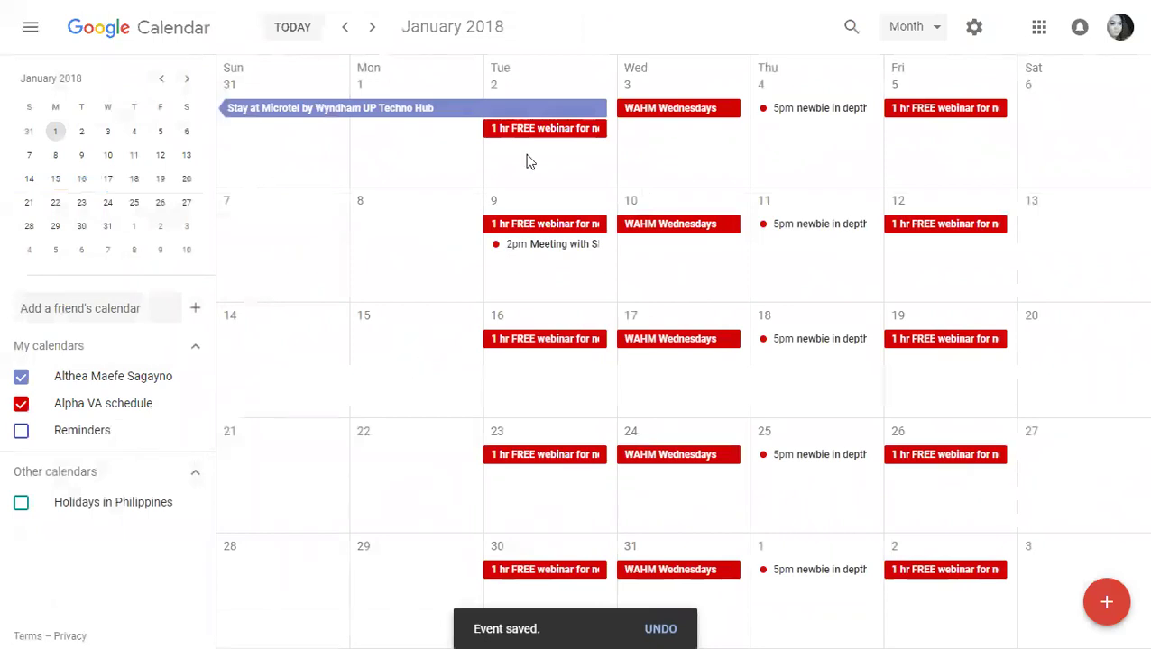
# Step: Check the saved meeting, hide the Alpha VA schedule calendar, and start a new January 9 event
pyautogui.click(533, 253)
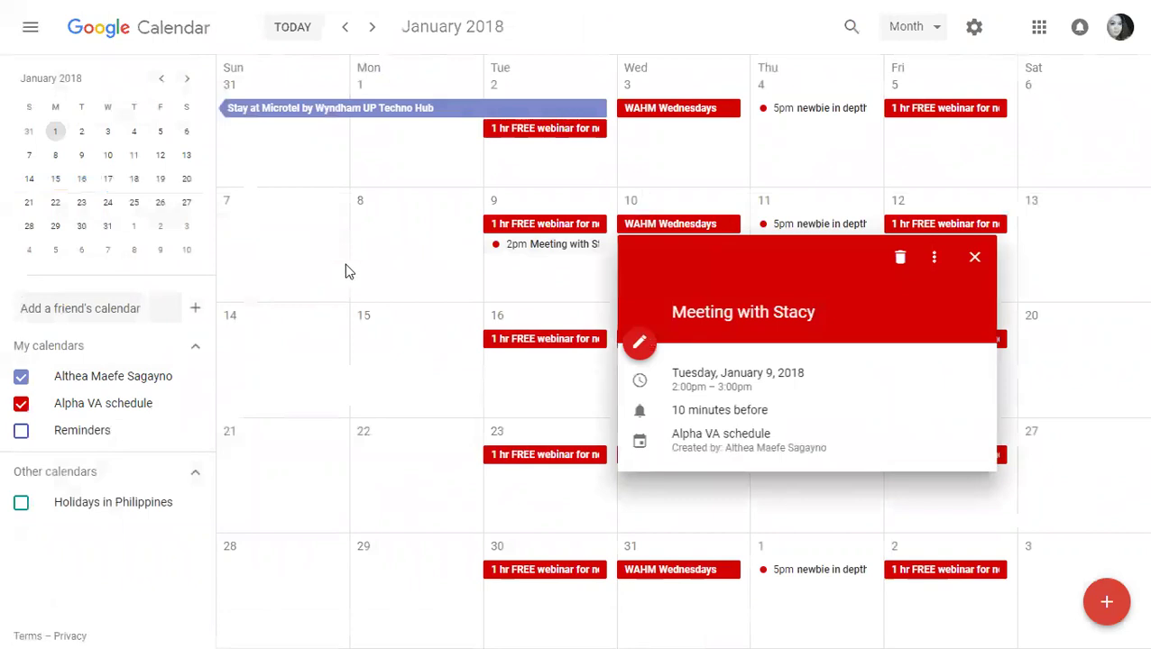
pyautogui.click(389, 270)
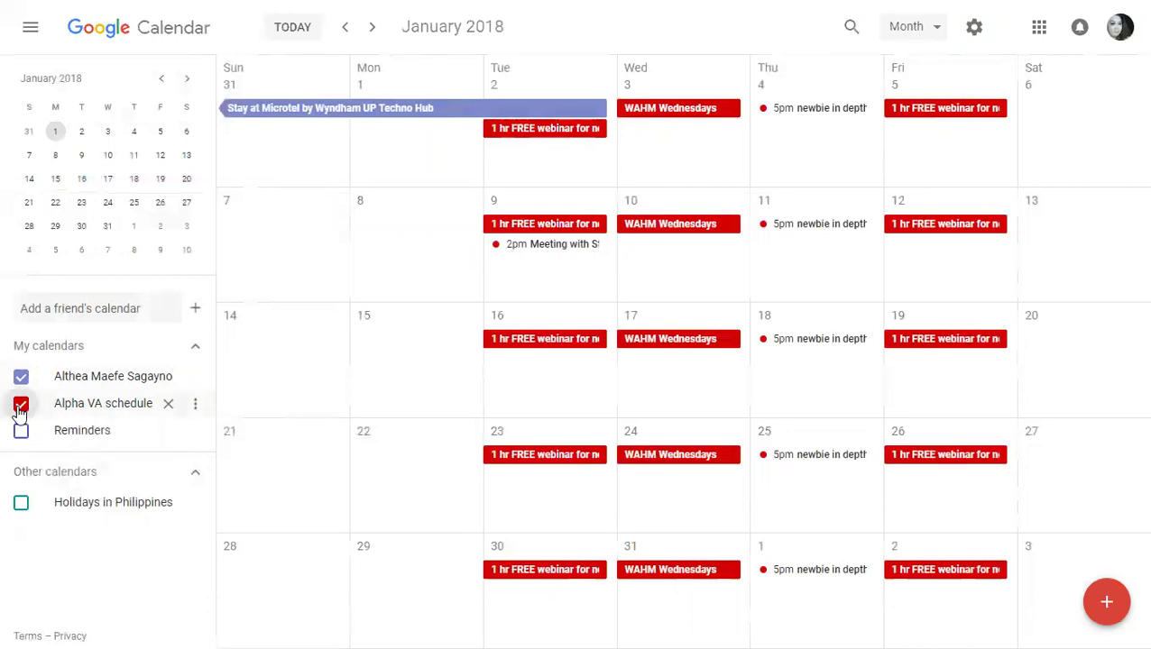
pyautogui.click(20, 406)
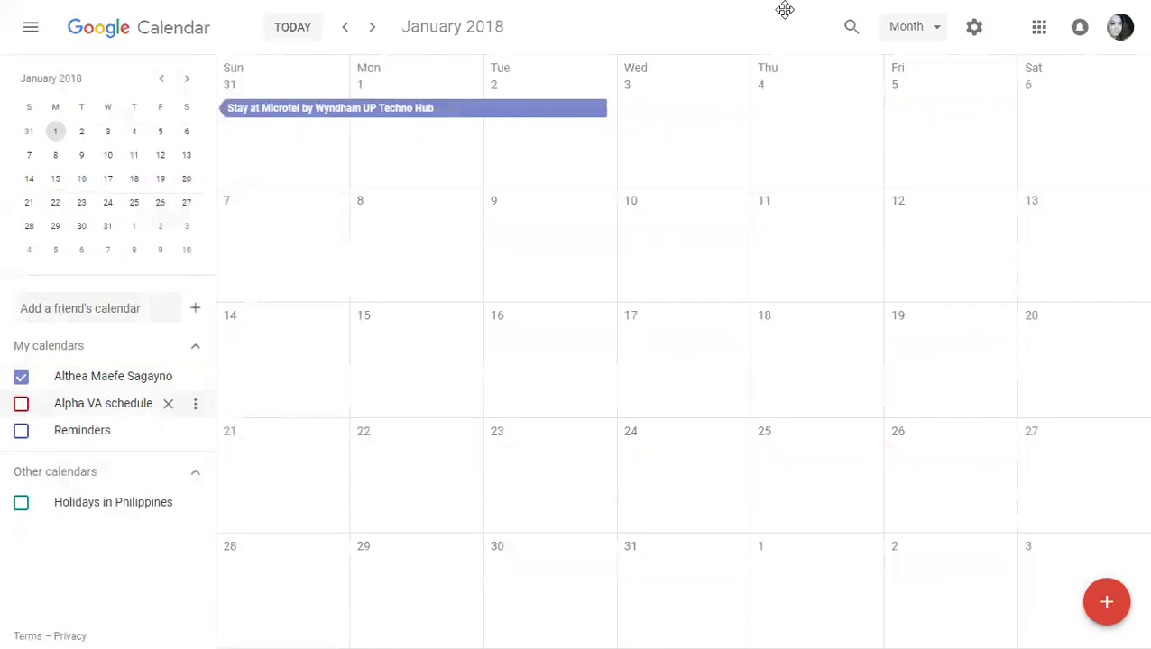
pyautogui.click(530, 236)
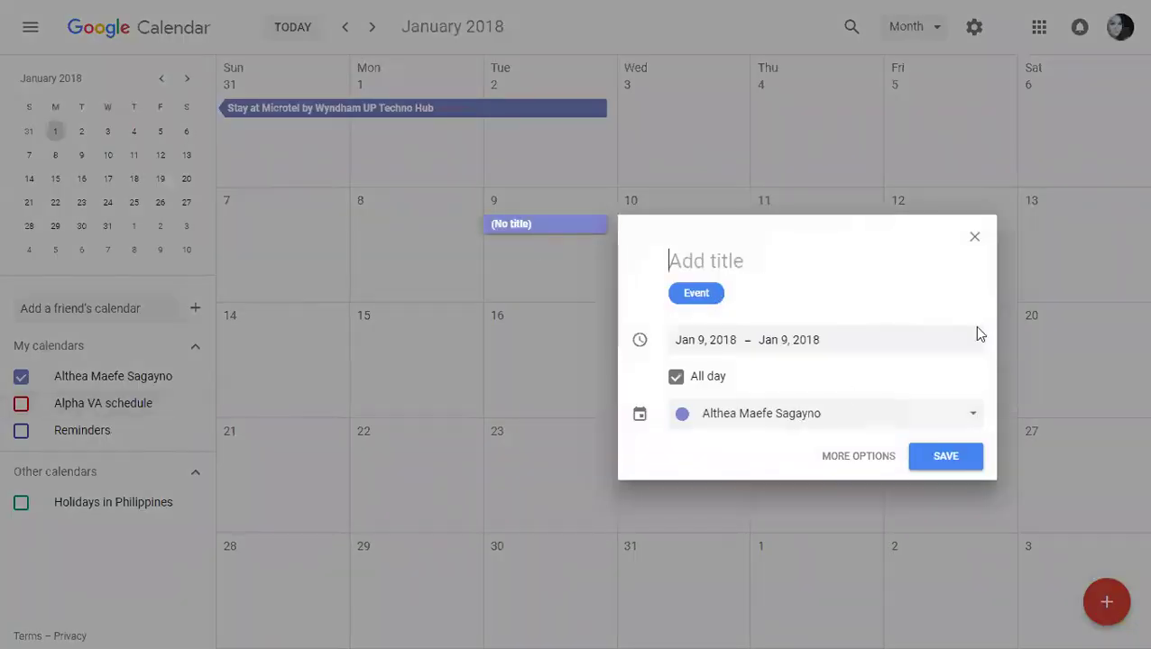
# Step: Discard the January 9 draft and title a new January 11 all-day event 'Swimming with Fam'
pyautogui.click(977, 238)
pyautogui.click(818, 258)
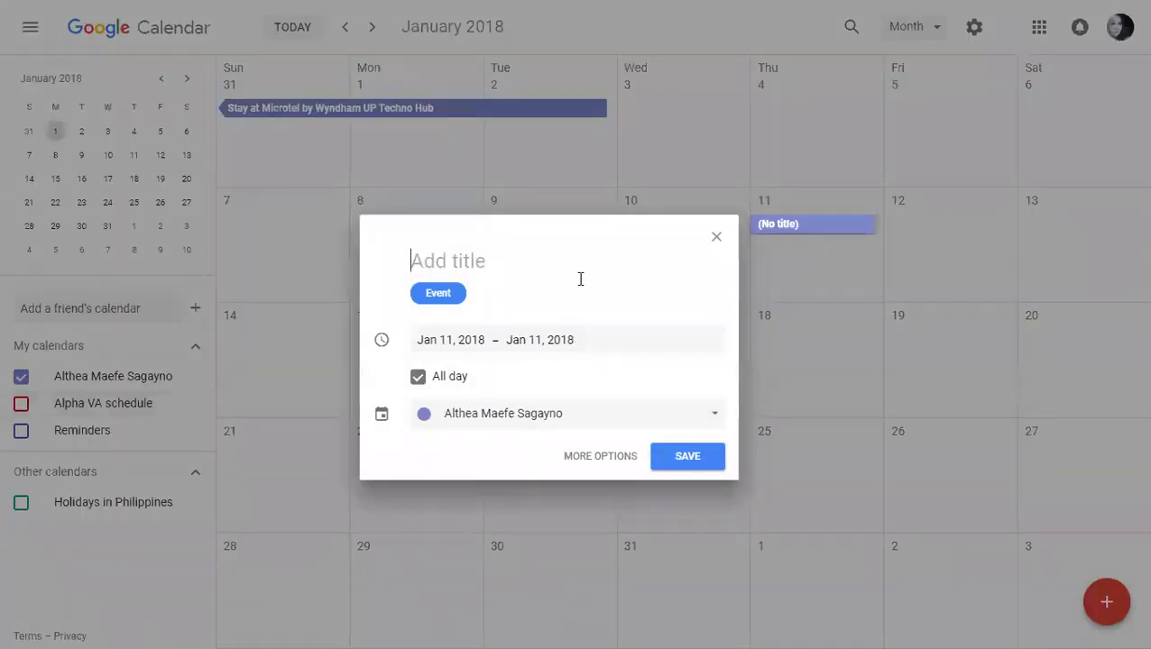
pyautogui.write('Mee')
pyautogui.press('BackSpace')
pyautogui.press('BackSpace')
pyautogui.press('BackSpace')
pyautogui.write('W')
pyautogui.press('BackSpace')
pyautogui.write('Swimming with ')
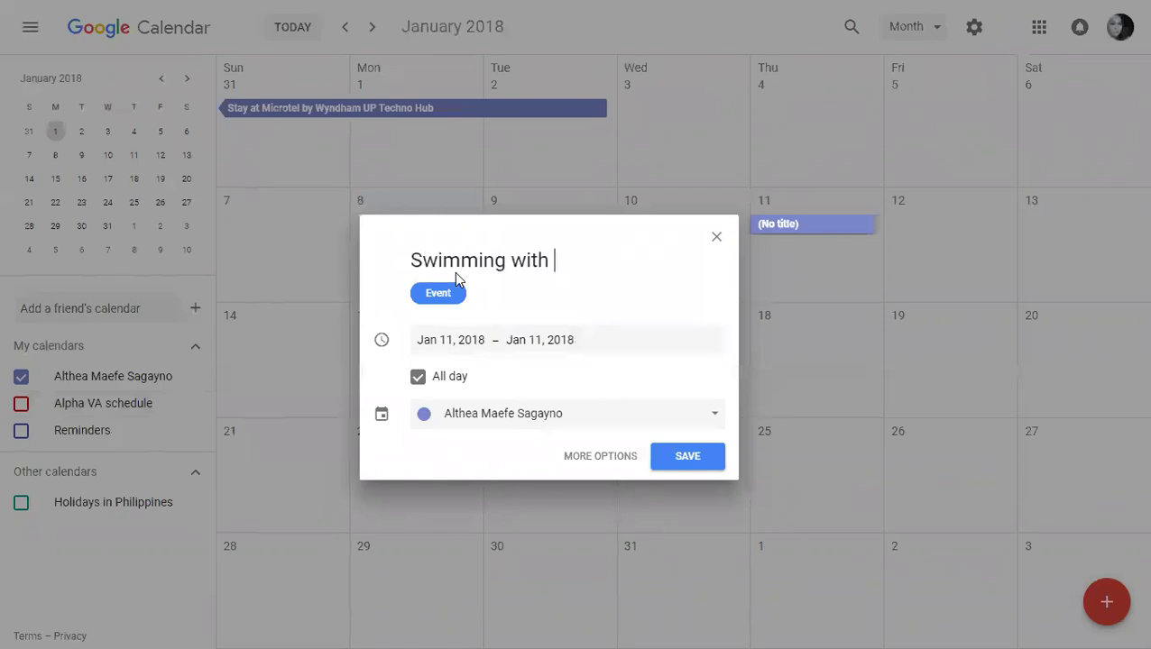
pyautogui.write('Fam')
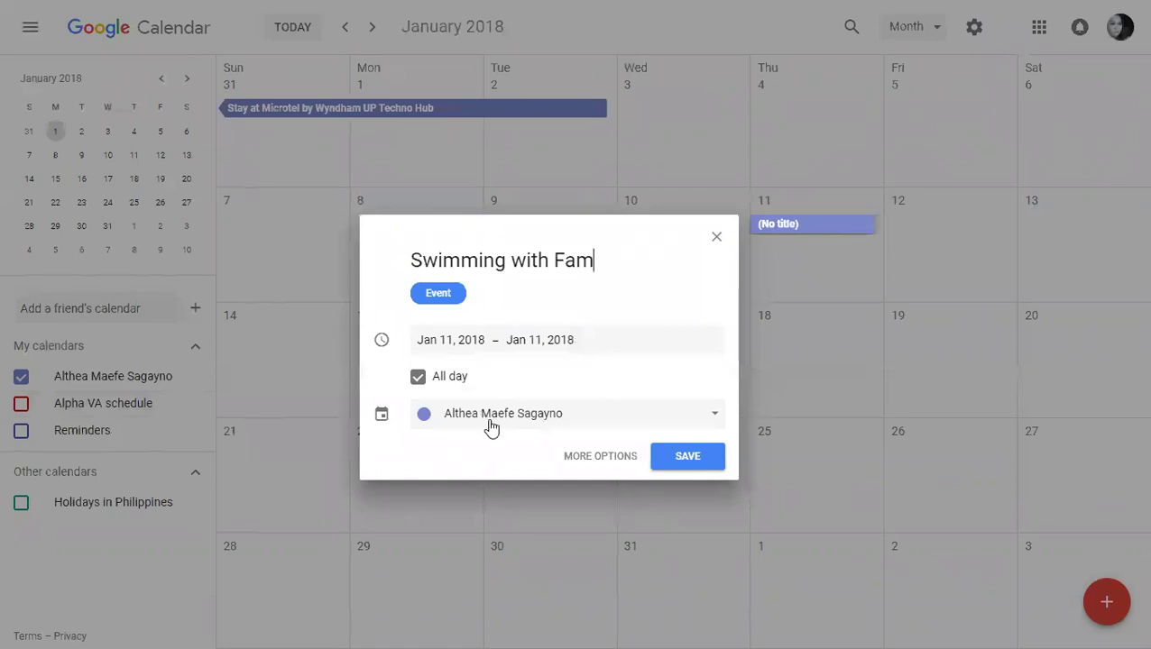
# Step: Save it on the default calendar and show the Alpha VA schedule calendar again
pyautogui.click(490, 426)
pyautogui.click(385, 441)
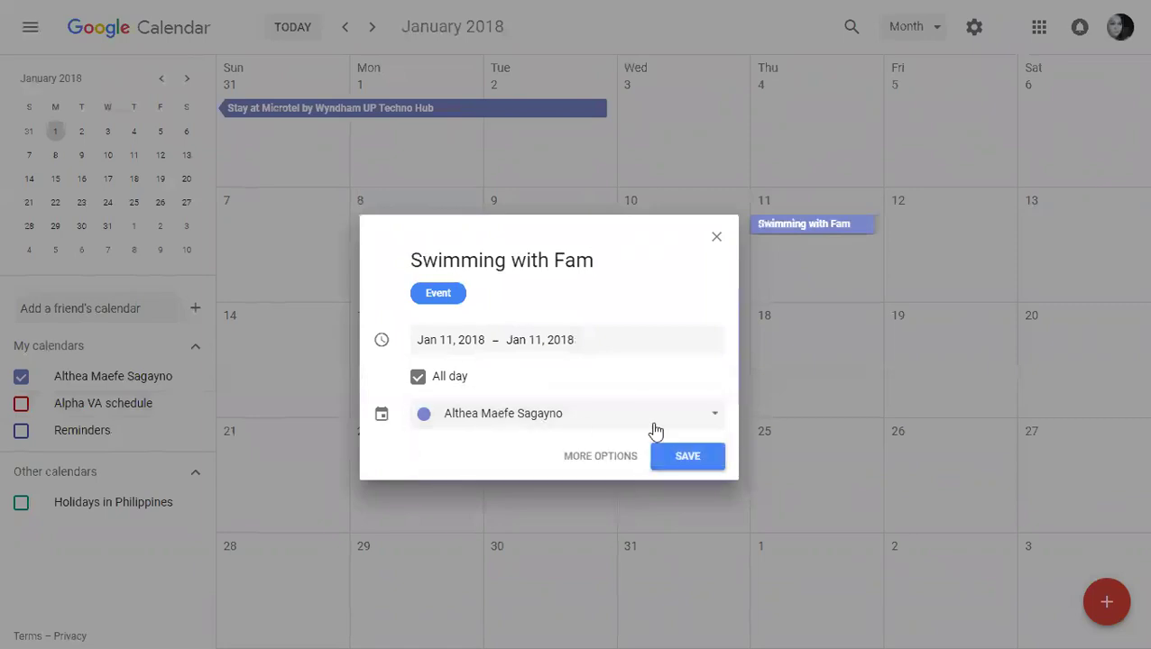
pyautogui.click(690, 458)
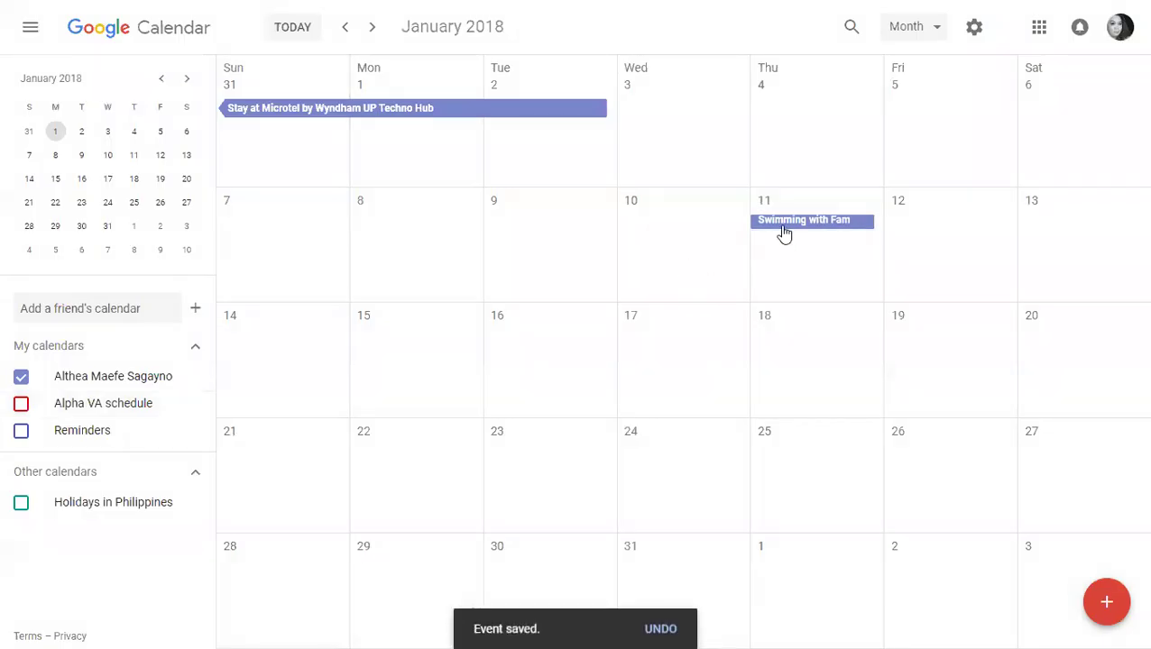
pyautogui.click(21, 403)
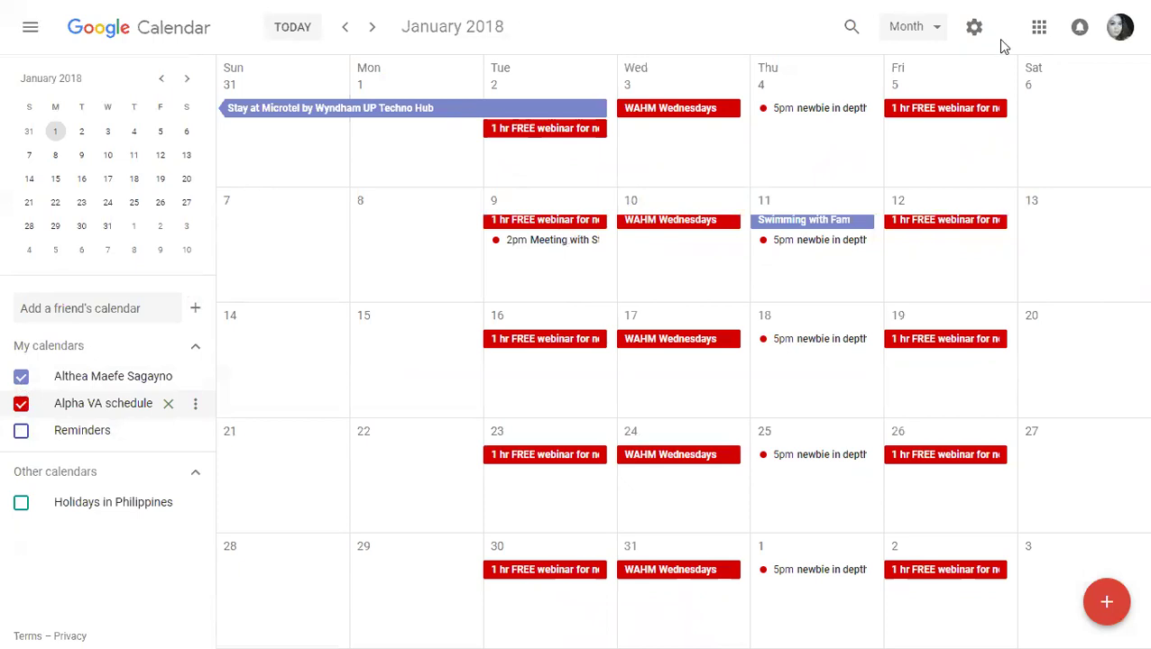
# Step: Switch to the Calendly dashboard and open the Event Types list
pyautogui.hotkey('ctrl', 'Tab')
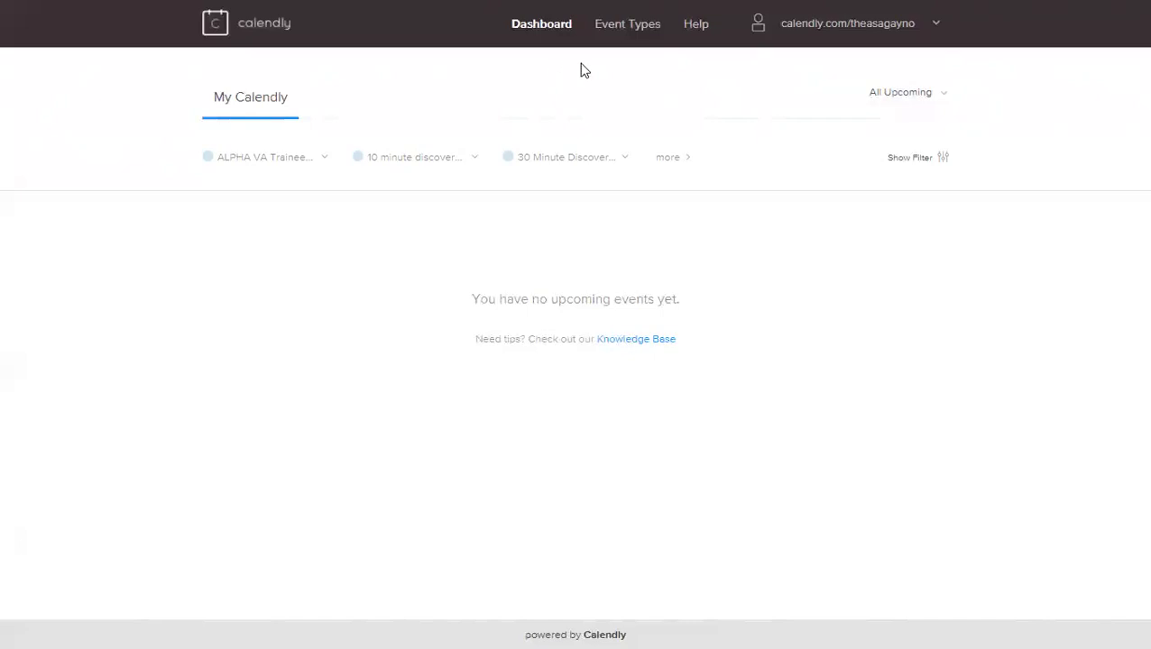
pyautogui.click(616, 29)
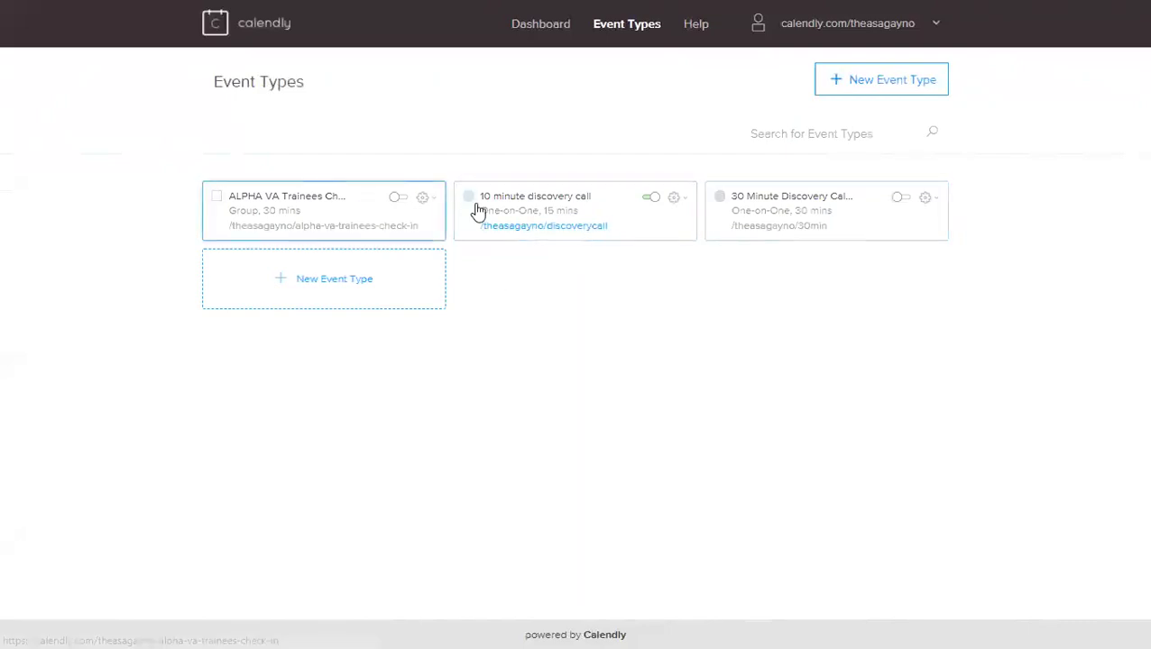
# Step: Open the 10 minute discovery call and save its name, Skype or Zoom location and description
pyautogui.click(545, 206)
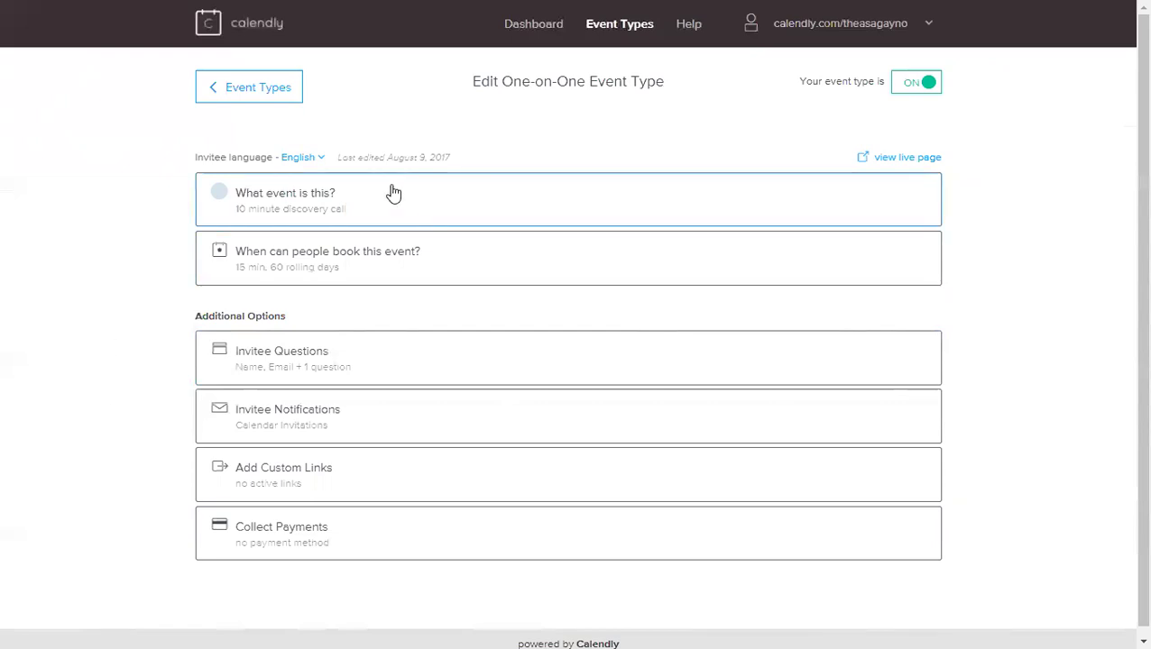
pyautogui.click(351, 211)
pyautogui.scroll(-1, 311, 300)
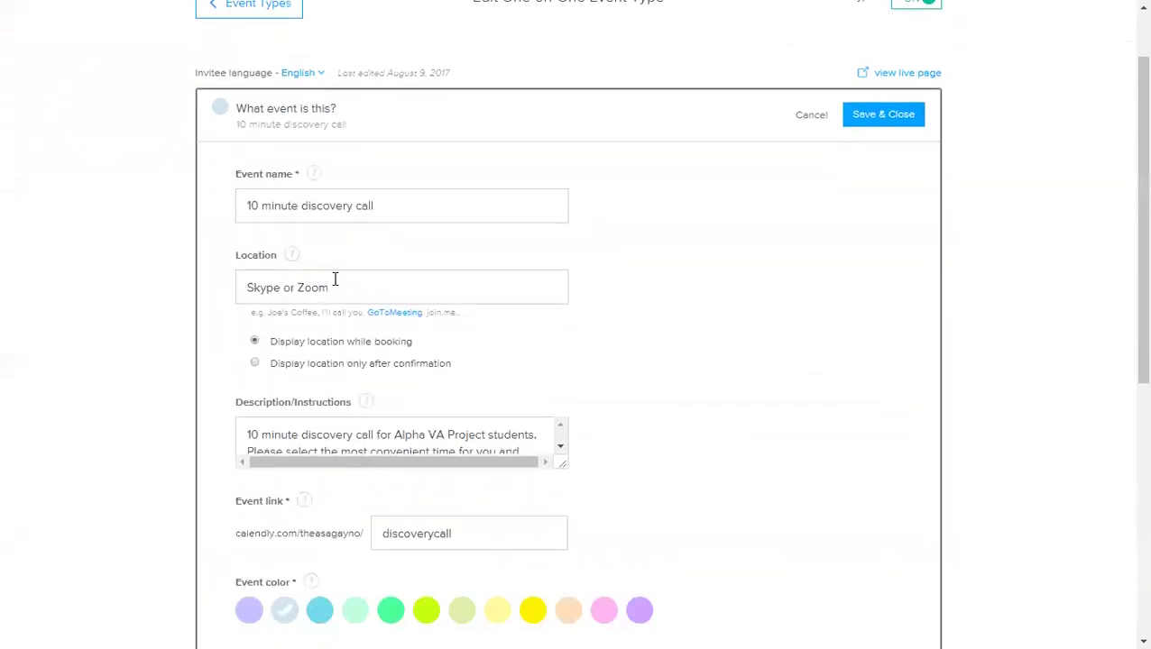
pyautogui.scroll(-2, 112, 310)
pyautogui.scroll(3, 123, 353)
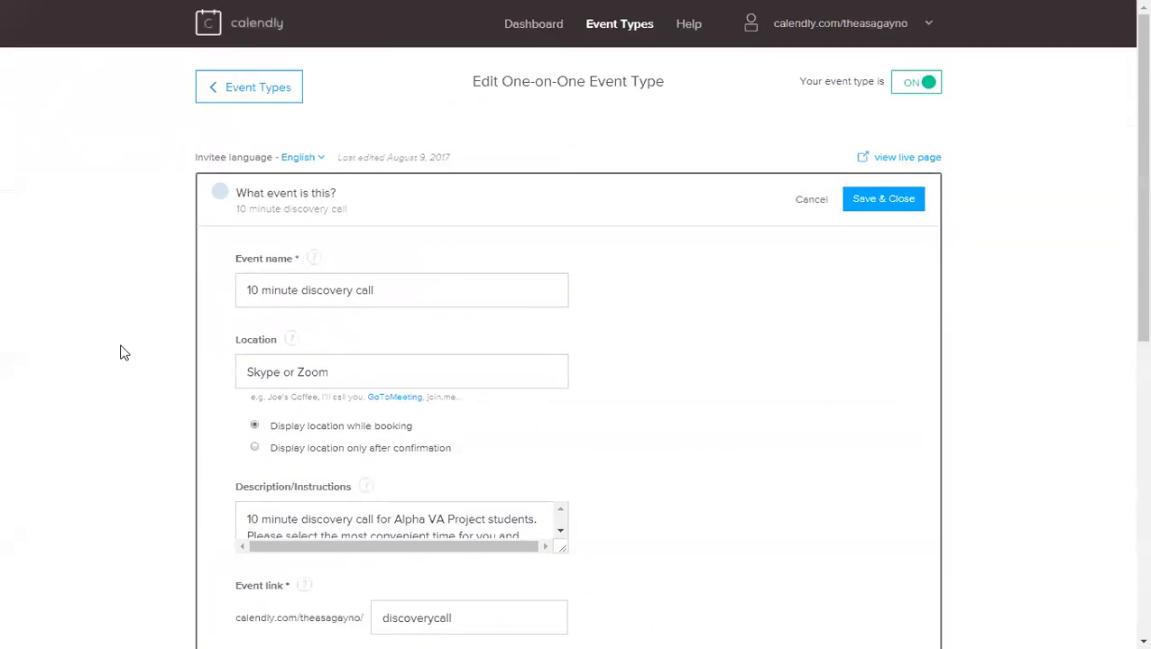
pyautogui.click(874, 202)
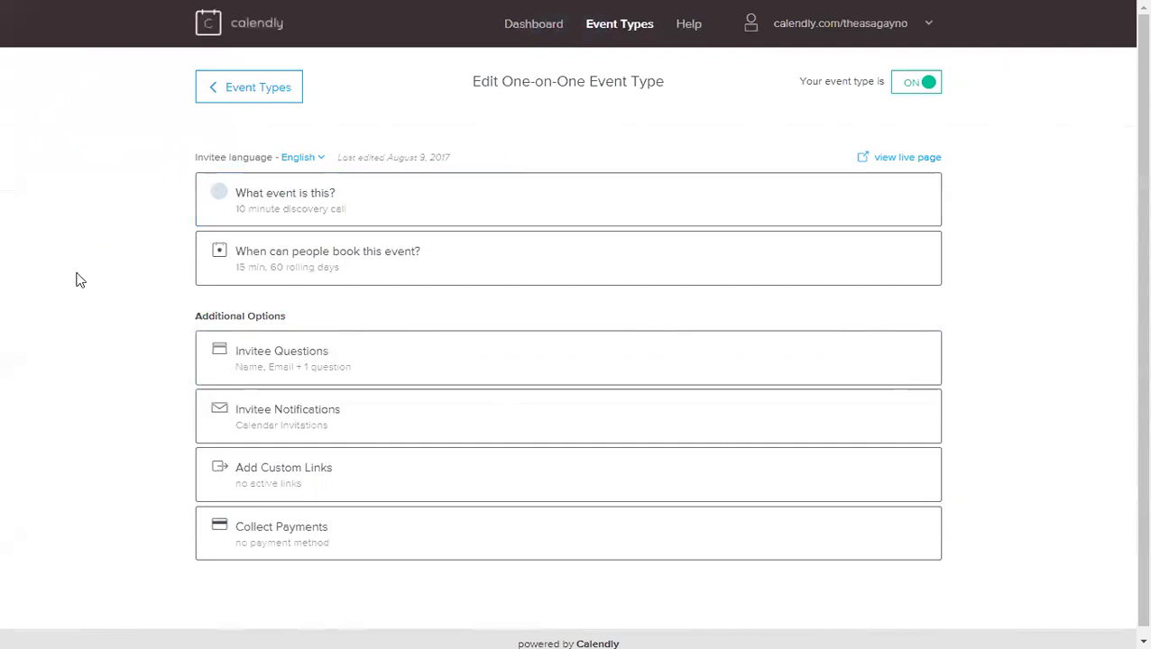
# Step: Review the discovery call's 15-minute duration, 60 rolling-day range and weekly availability hours
pyautogui.scroll(-1, 76, 277)
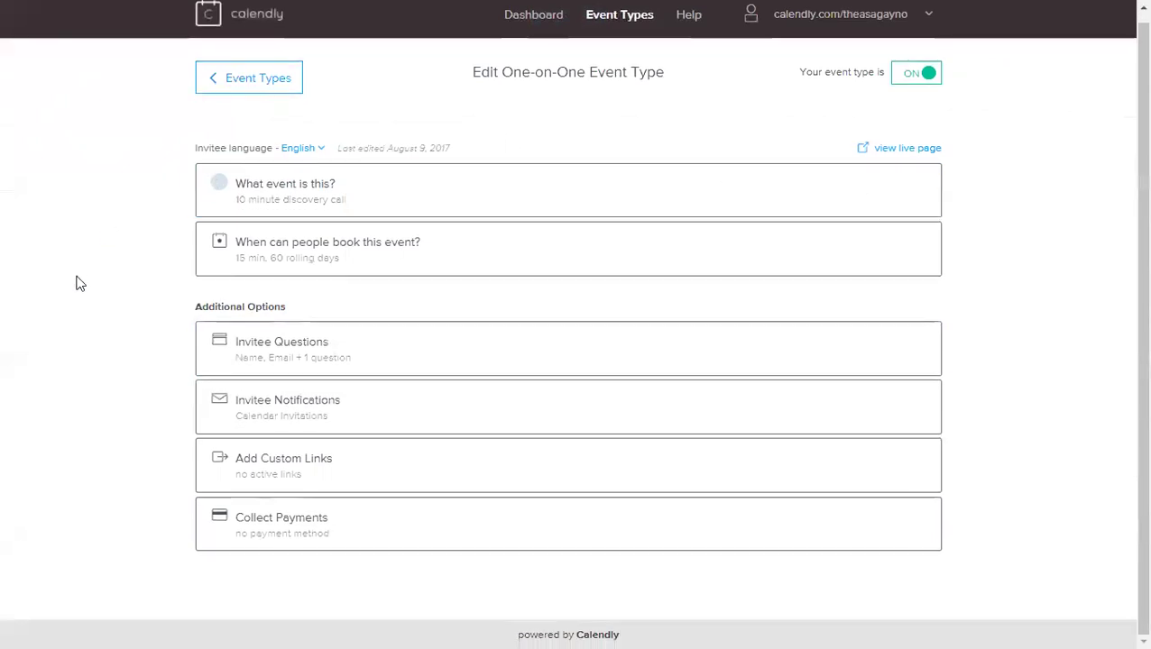
pyautogui.click(321, 260)
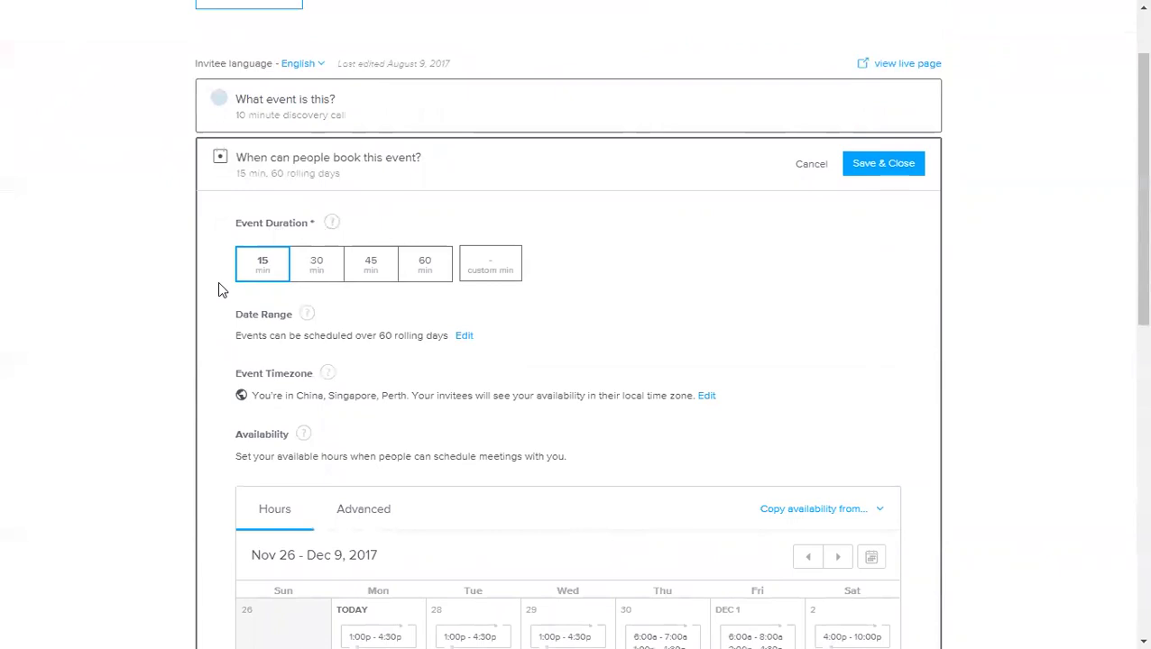
pyautogui.scroll(-1, 199, 280)
pyautogui.scroll(-3, 202, 294)
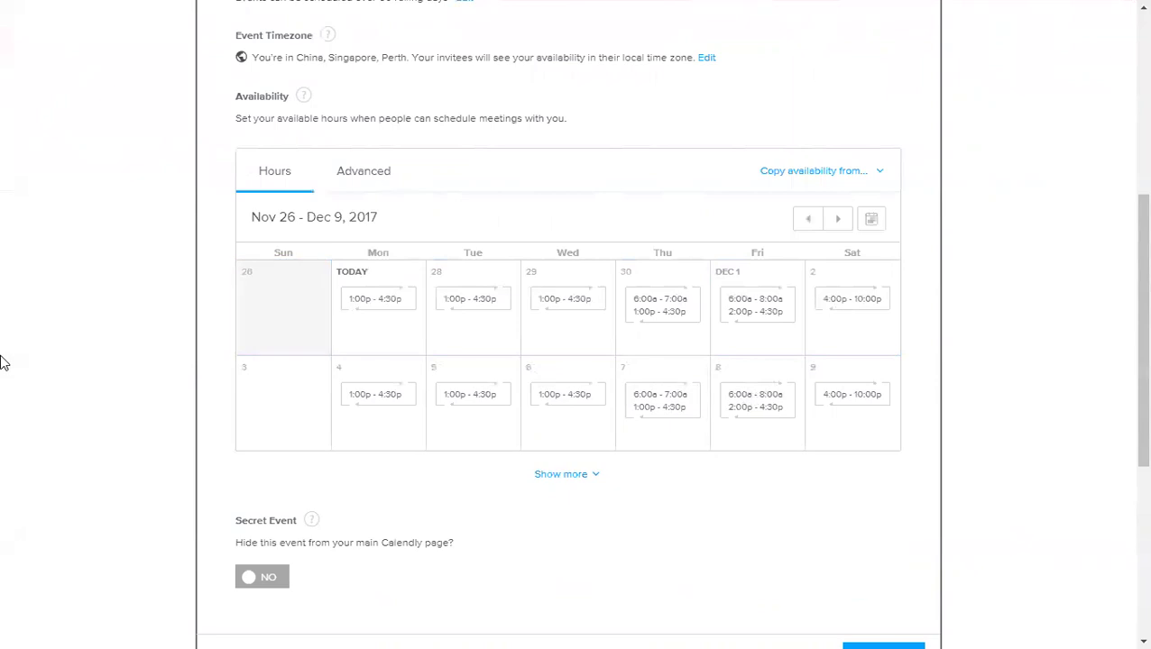
pyautogui.scroll(-2, 11, 365)
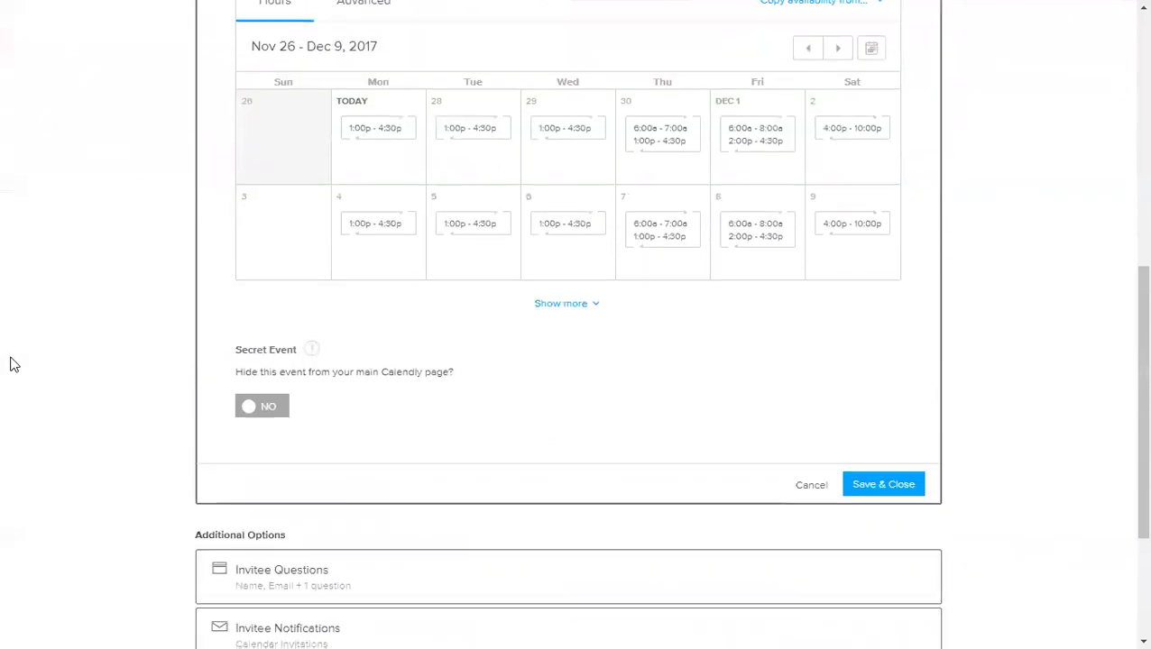
pyautogui.scroll(-3, 11, 364)
# Step: Check the invitee questions and payment options, leaving no payment method, then save the event type
pyautogui.click(409, 359)
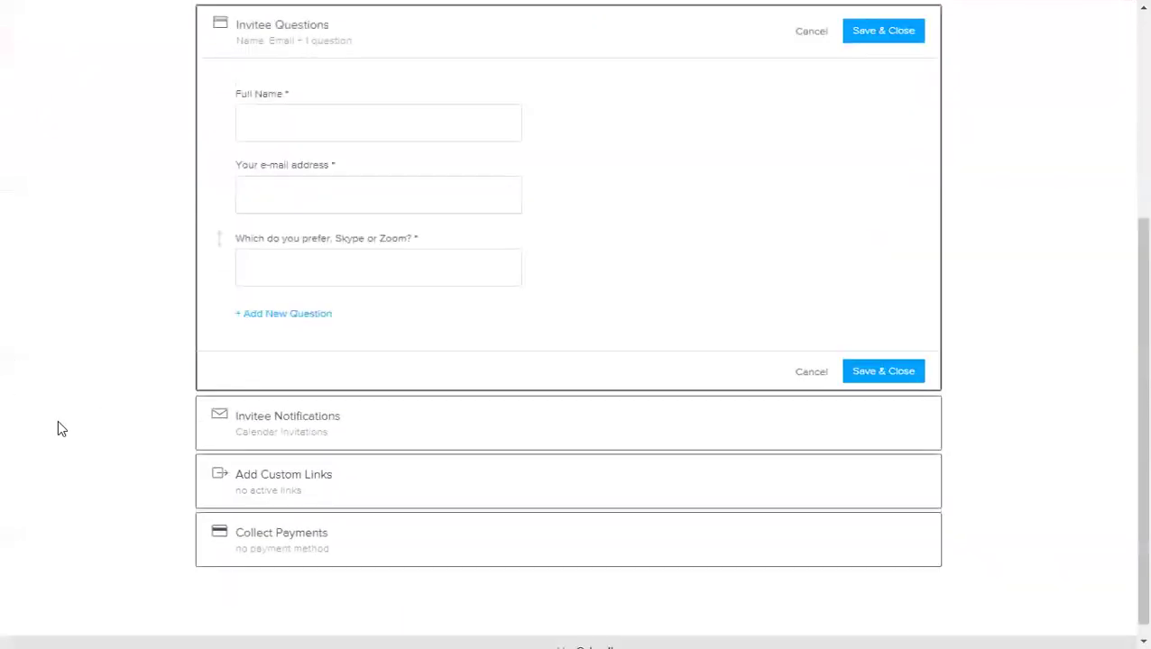
pyautogui.scroll(1, 225, 307)
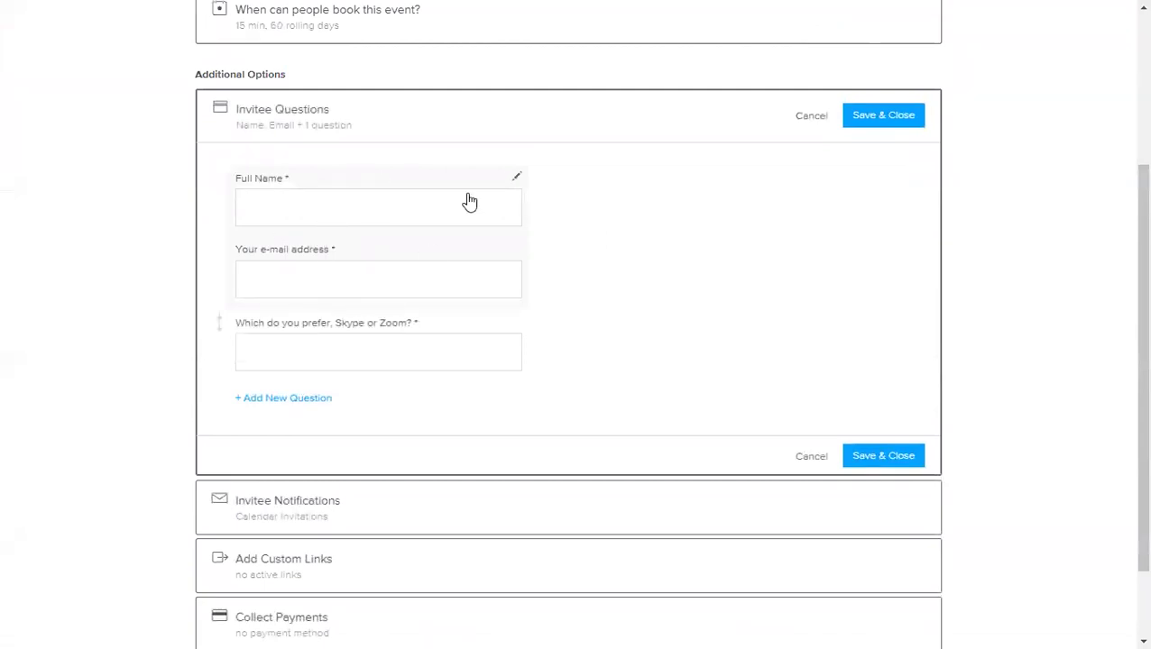
pyautogui.scroll(-1, 220, 379)
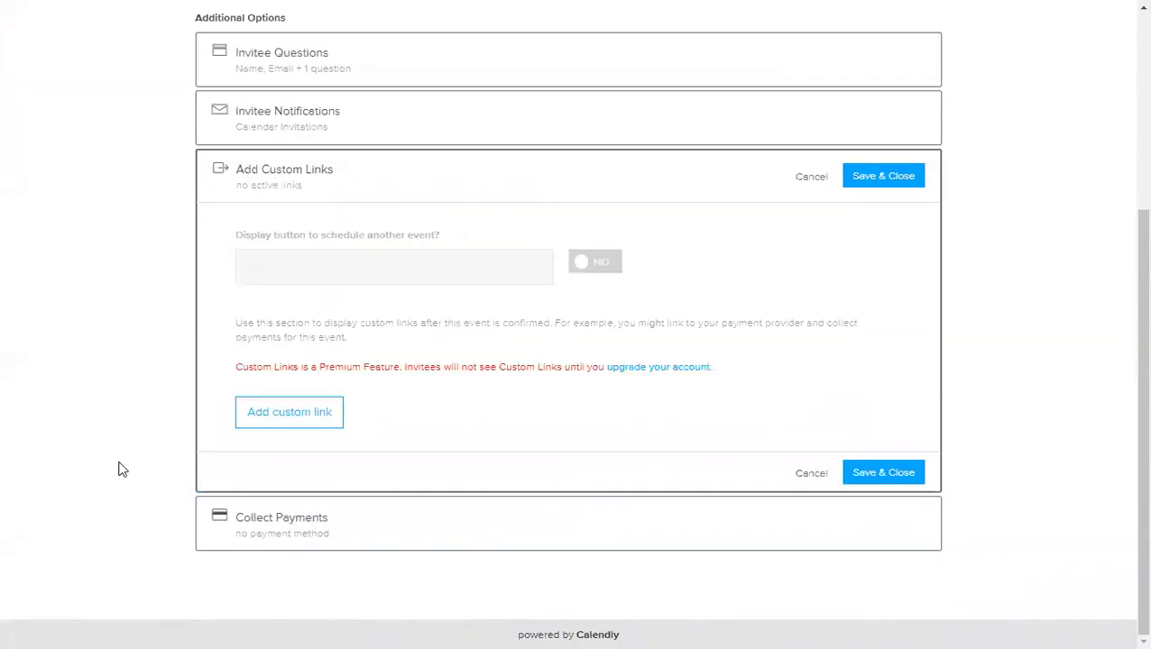
pyautogui.click(322, 518)
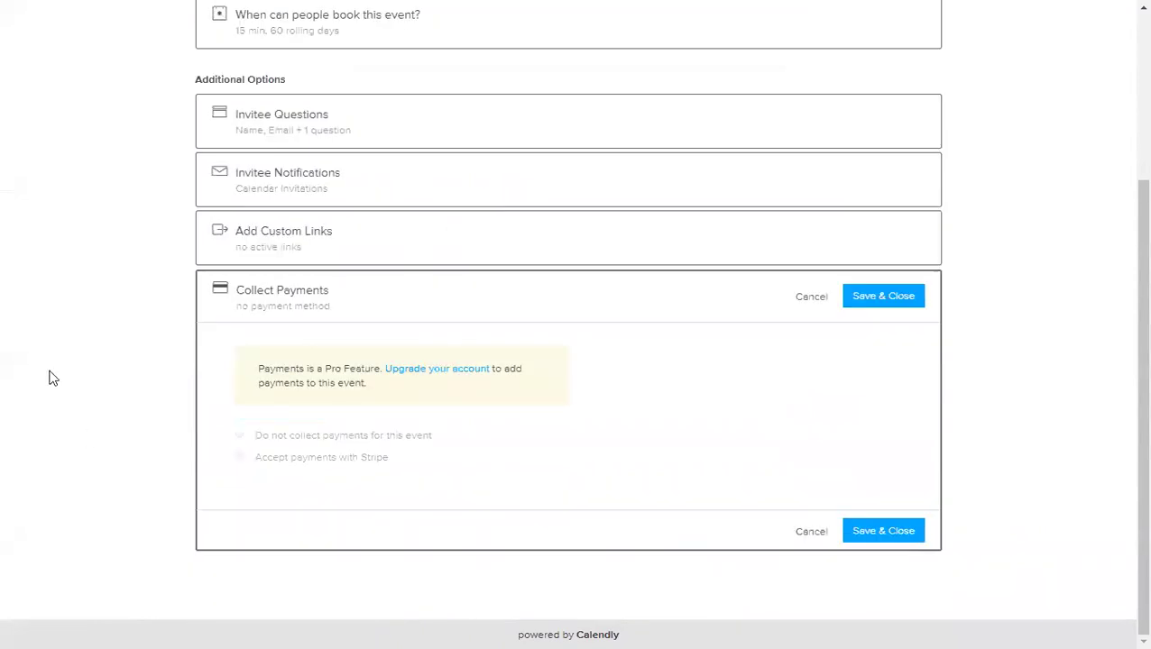
pyautogui.scroll(1, 50, 378)
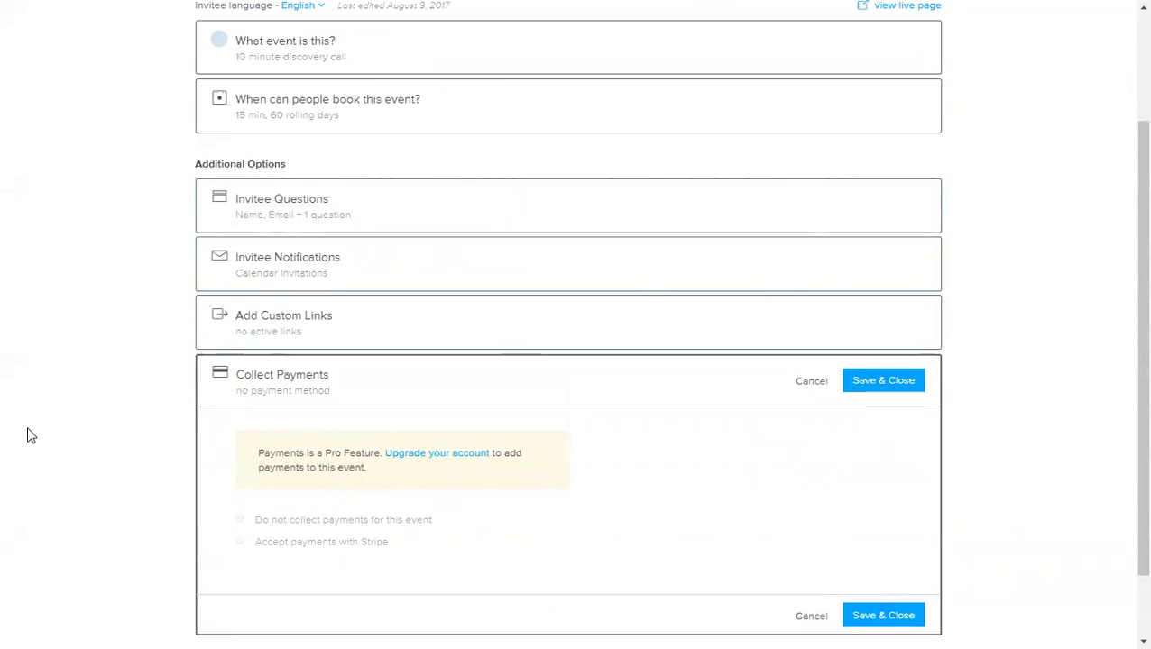
pyautogui.click(877, 386)
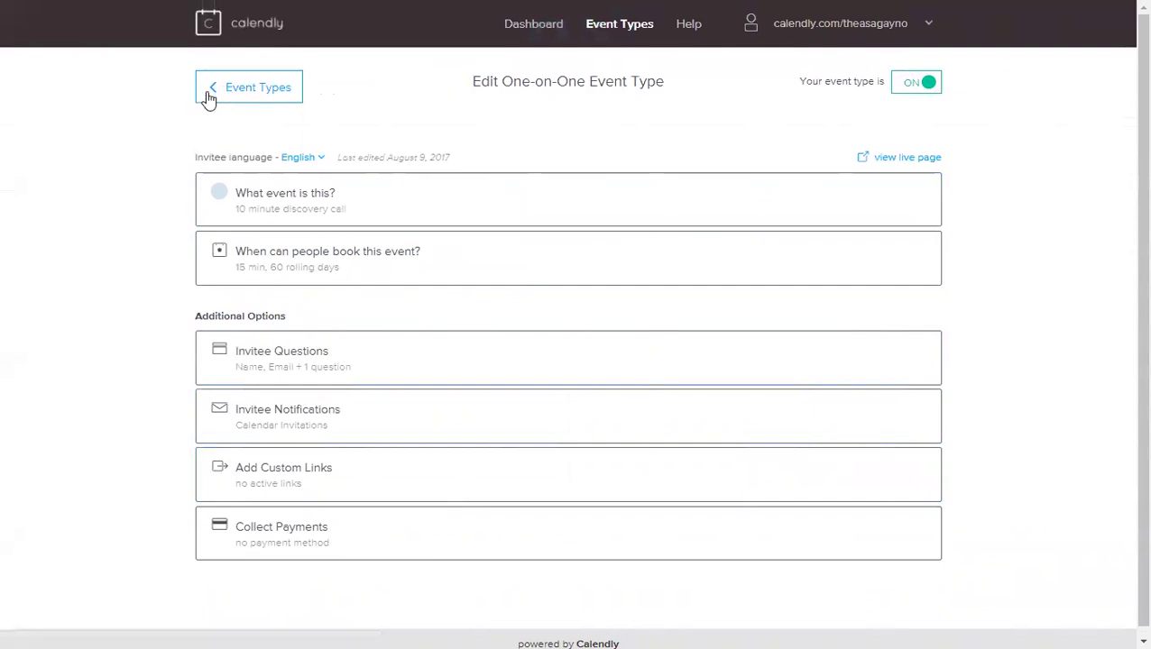
# Step: Return to Event Types and load the calendly.com discovery call booking link in a guest window
pyautogui.click(283, 86)
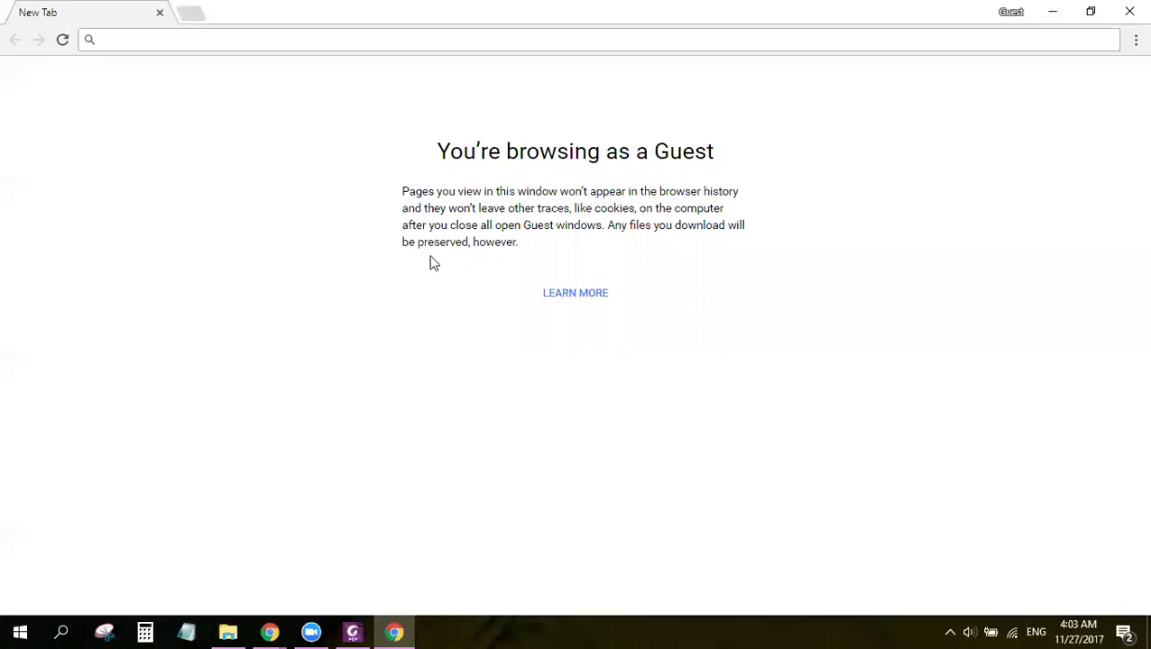
pyautogui.click(306, 39)
pyautogui.write('https://calendly.com/theasagayno/discoverycall')
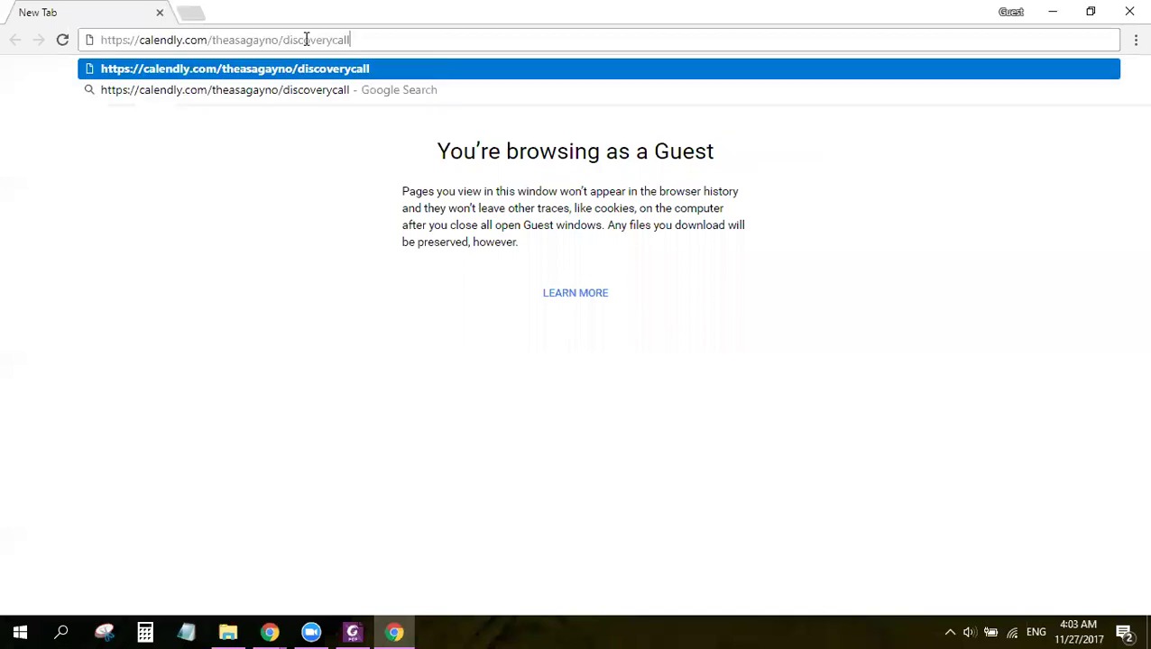
pyautogui.press('Return')
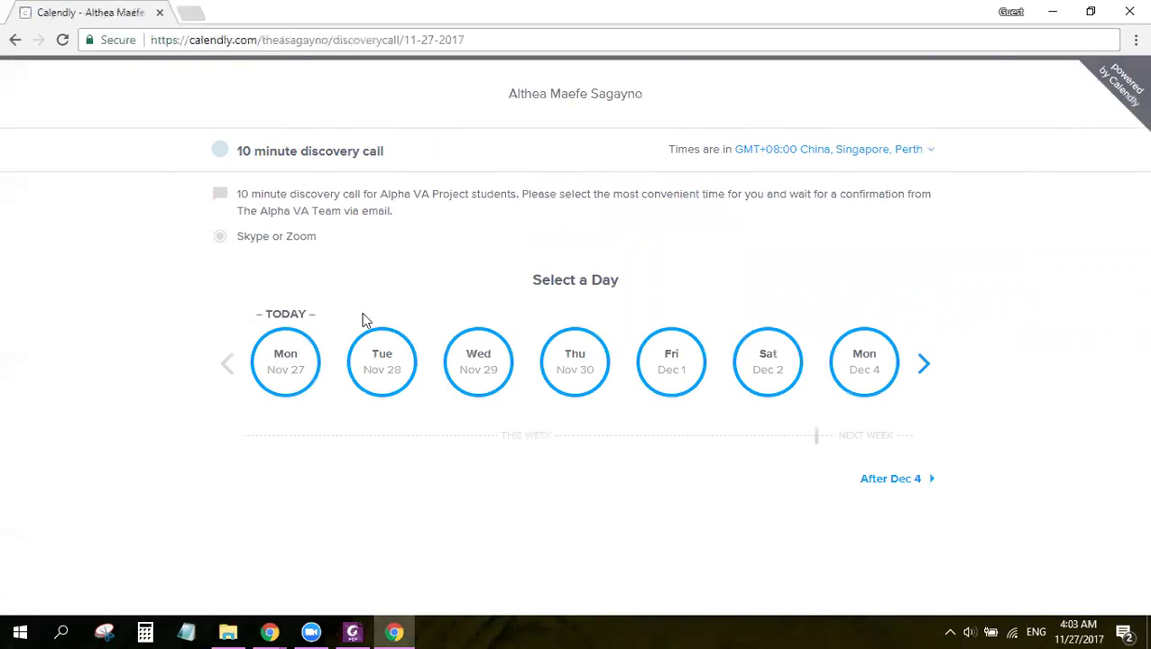
# Step: Choose and confirm the 02:30pm slot on Wednesday, November 29, 2017
pyautogui.click(478, 374)
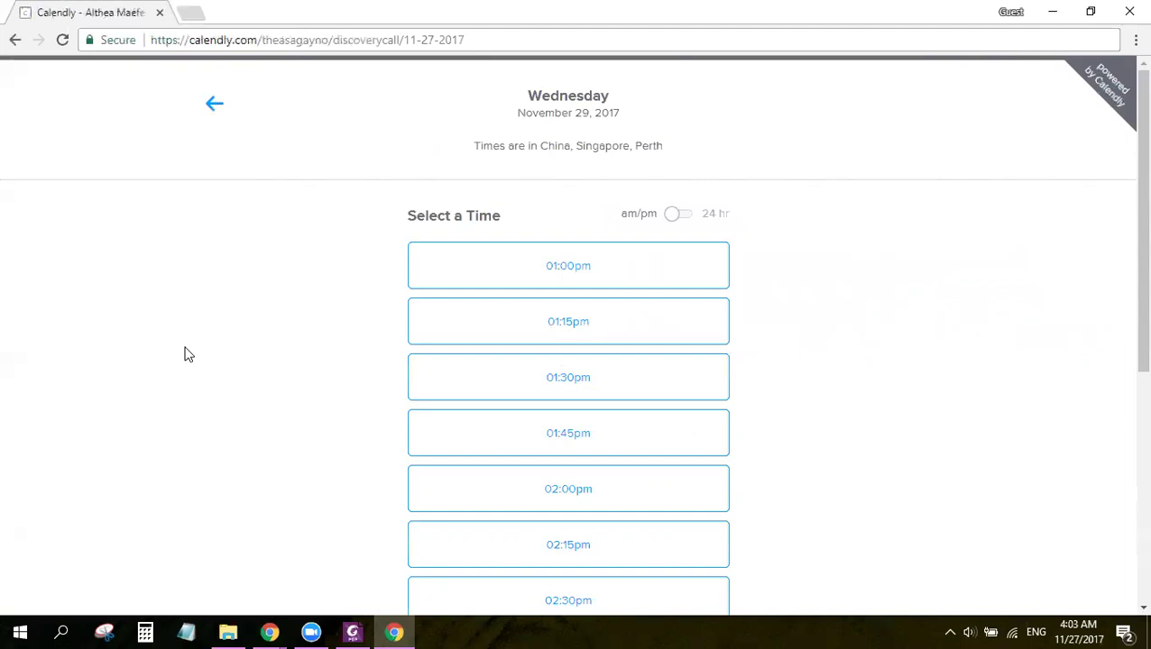
pyautogui.scroll(-5, 611, 227)
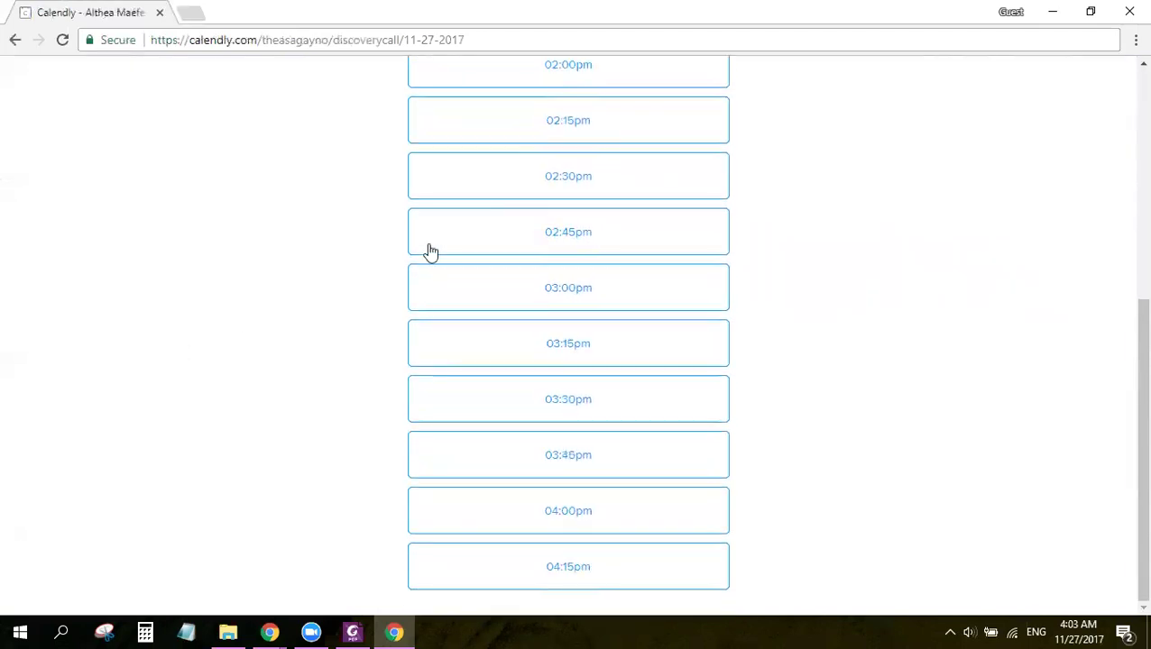
pyautogui.scroll(5, 595, 451)
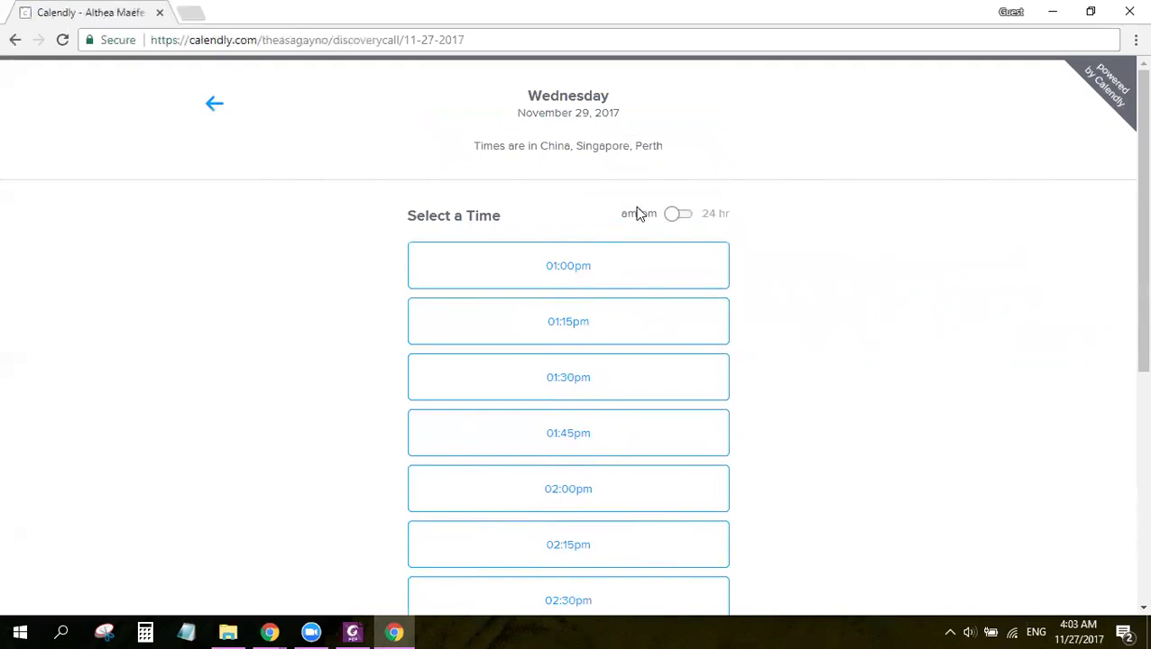
pyautogui.click(678, 219)
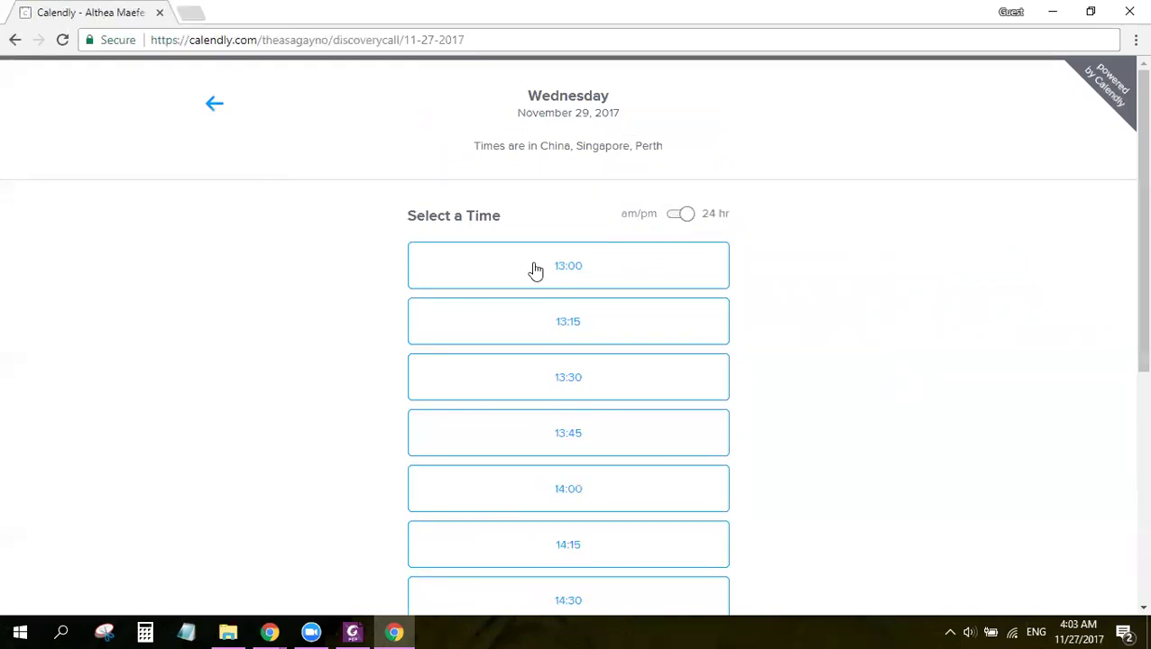
pyautogui.click(682, 218)
pyautogui.scroll(-3, 433, 327)
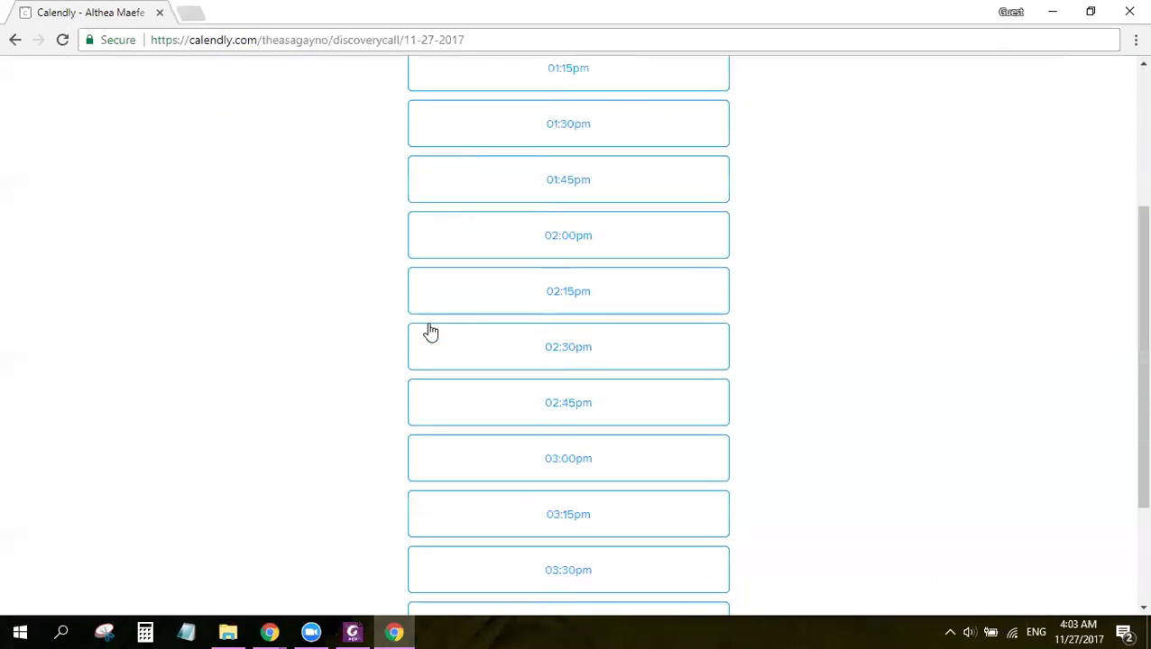
pyautogui.click(525, 336)
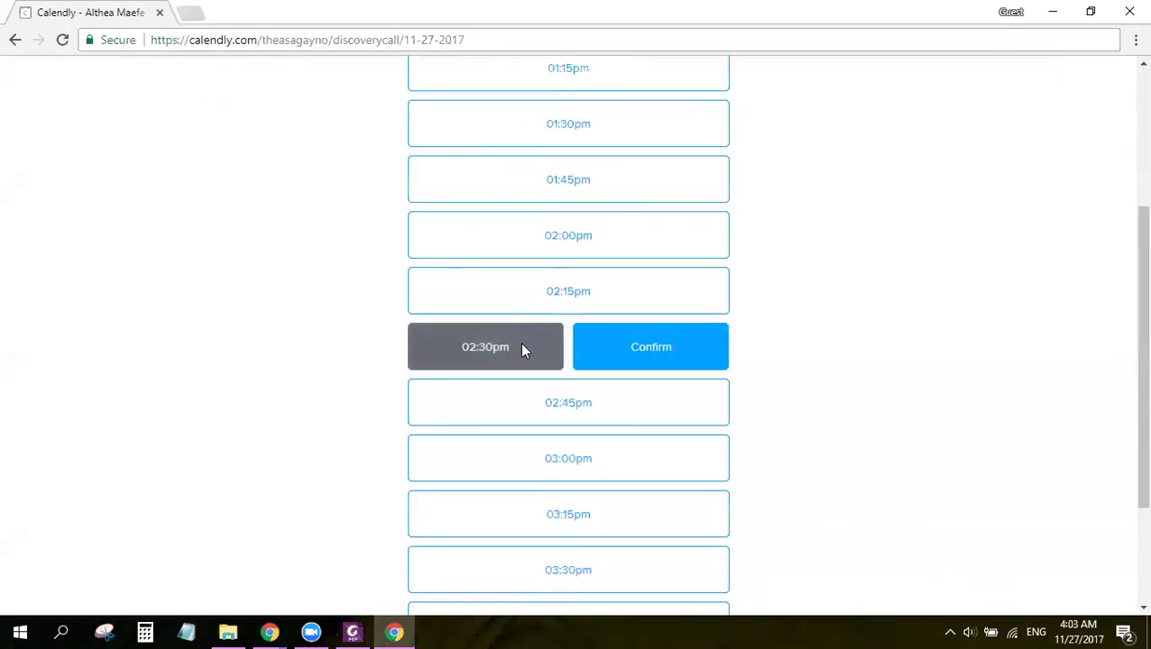
pyautogui.click(616, 349)
# Step: Fill the booking form with the invitee's name, a placeholder e-mail and Skype as the preference, then submit
pyautogui.click(661, 220)
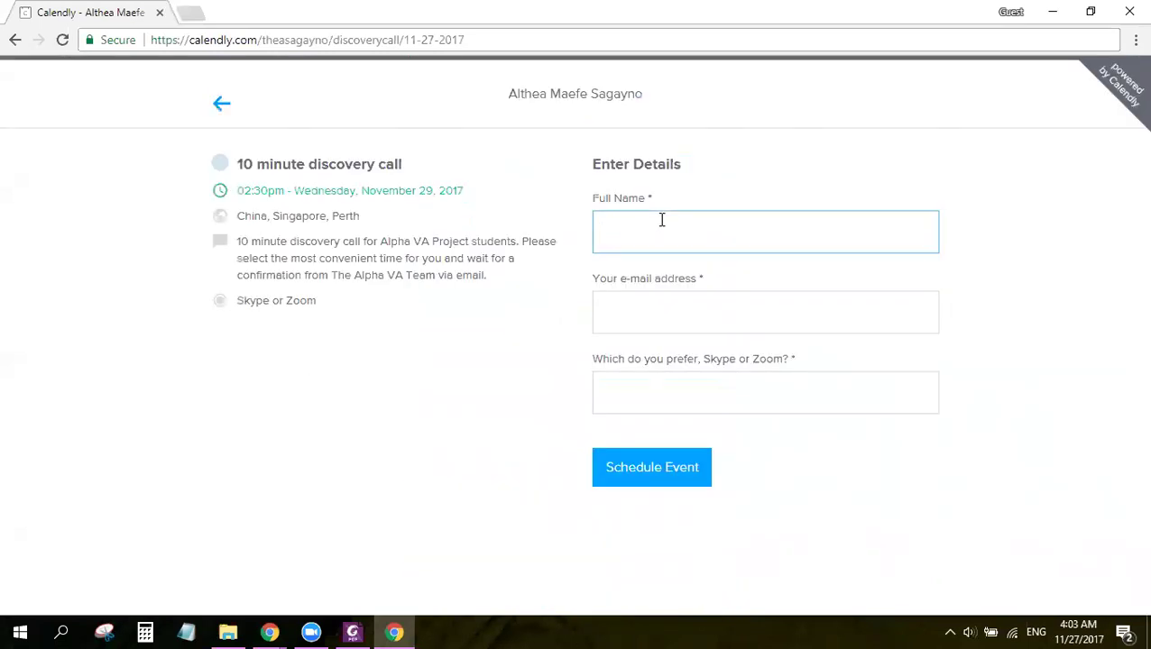
pyautogui.write('Stacy')
pyautogui.click(656, 323)
pyautogui.write('afjdsfcds')
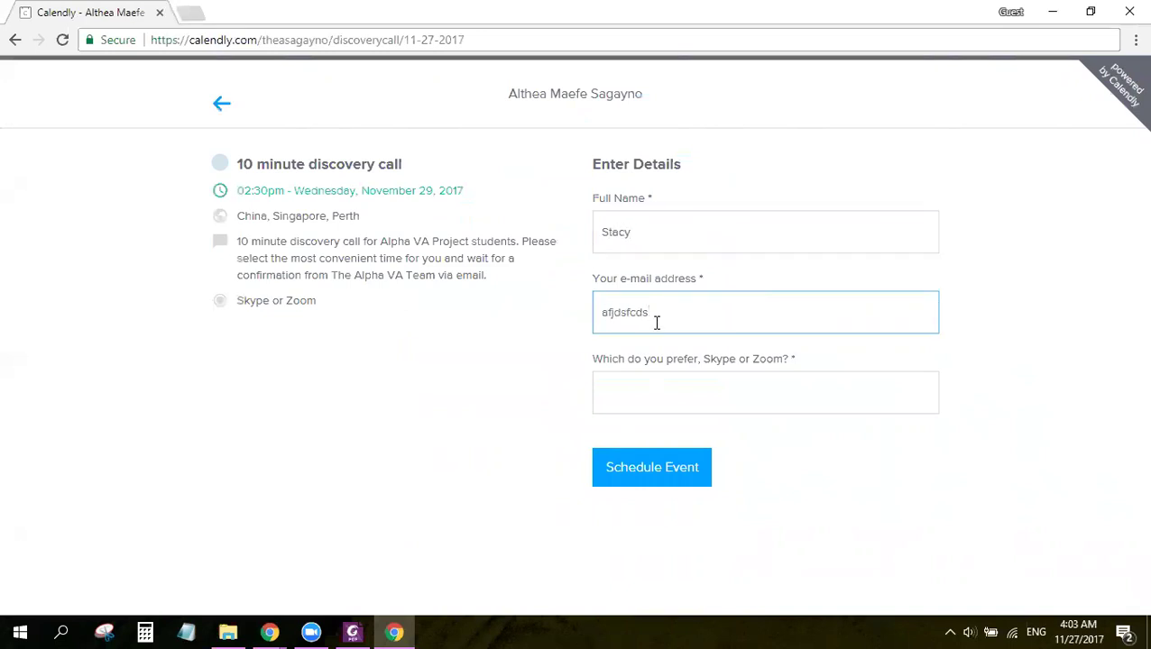
pyautogui.click(706, 385)
pyautogui.write('sdfcsdfcdsa')
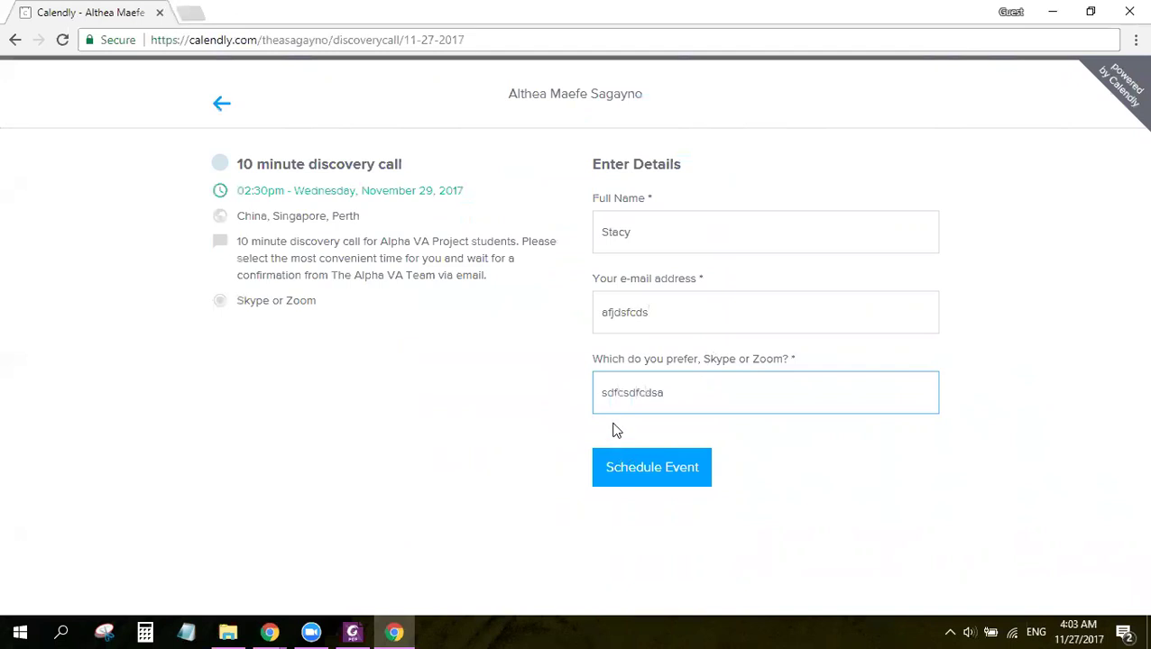
pyautogui.doubleClick(678, 312)
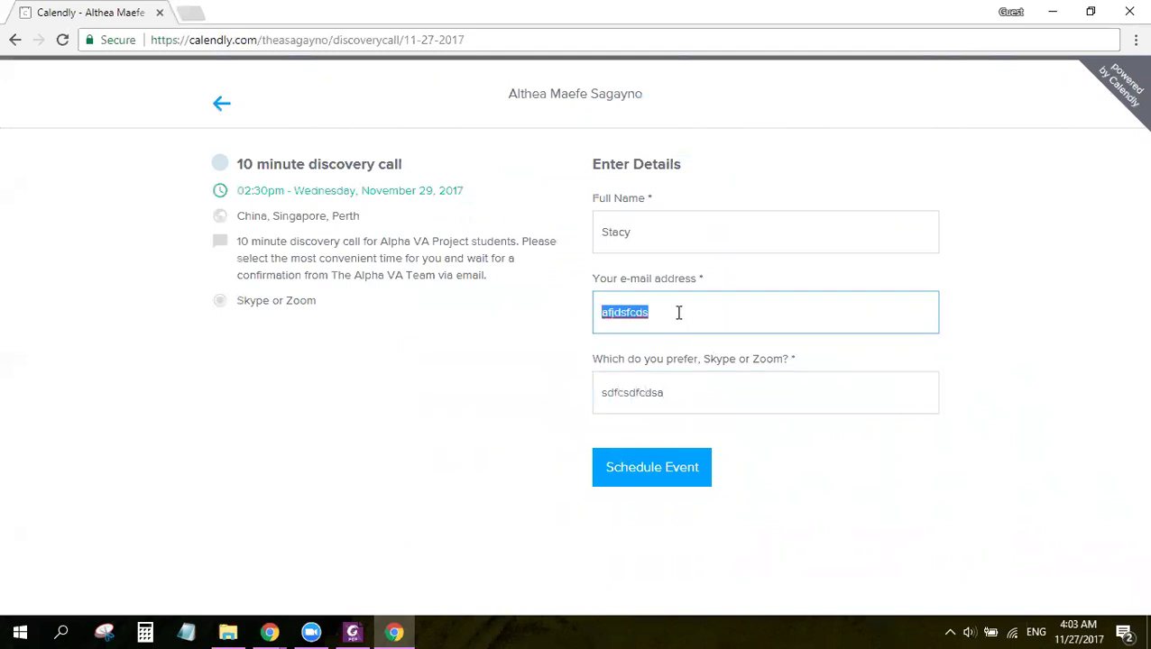
pyautogui.doubleClick(695, 404)
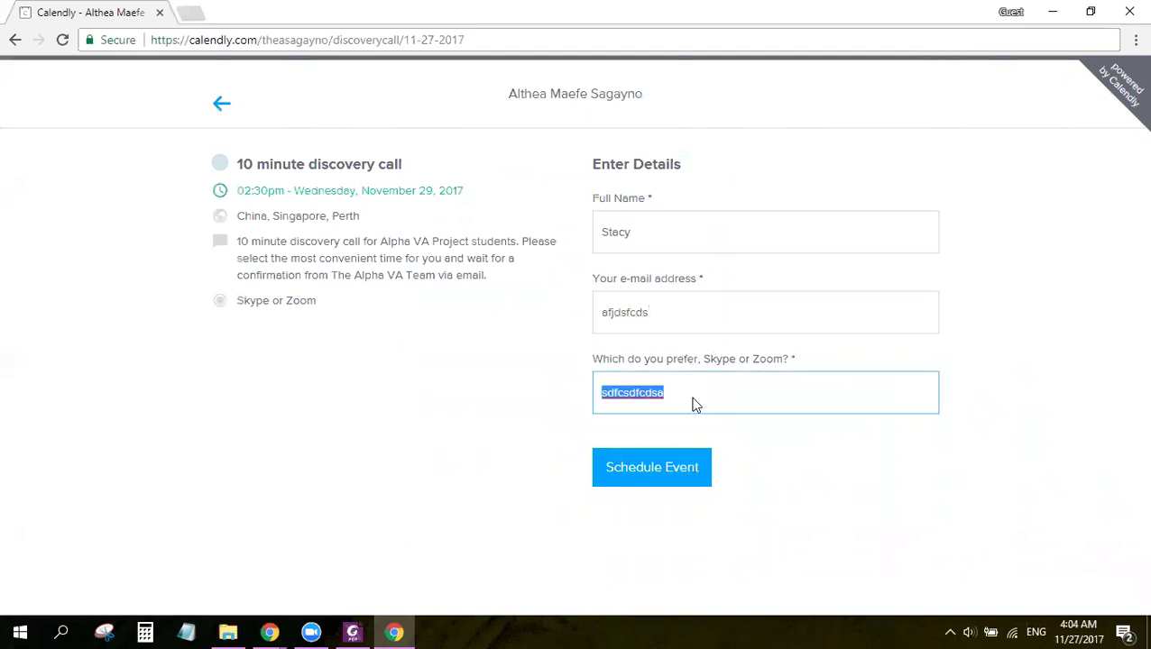
pyautogui.write('Skype')
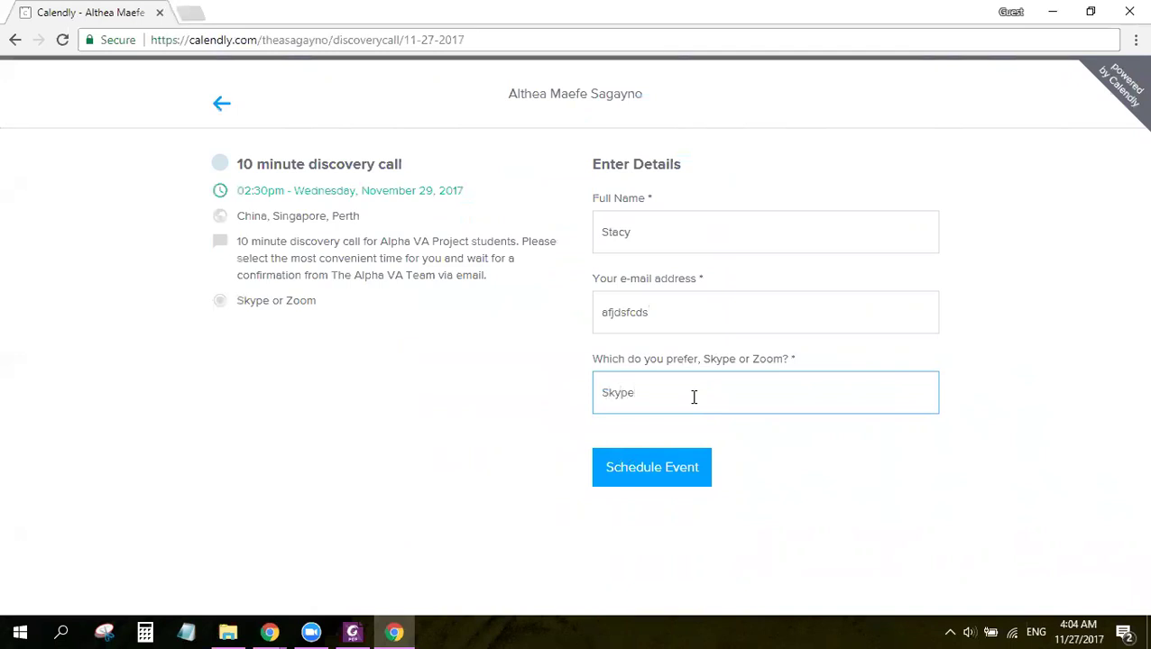
pyautogui.click(669, 475)
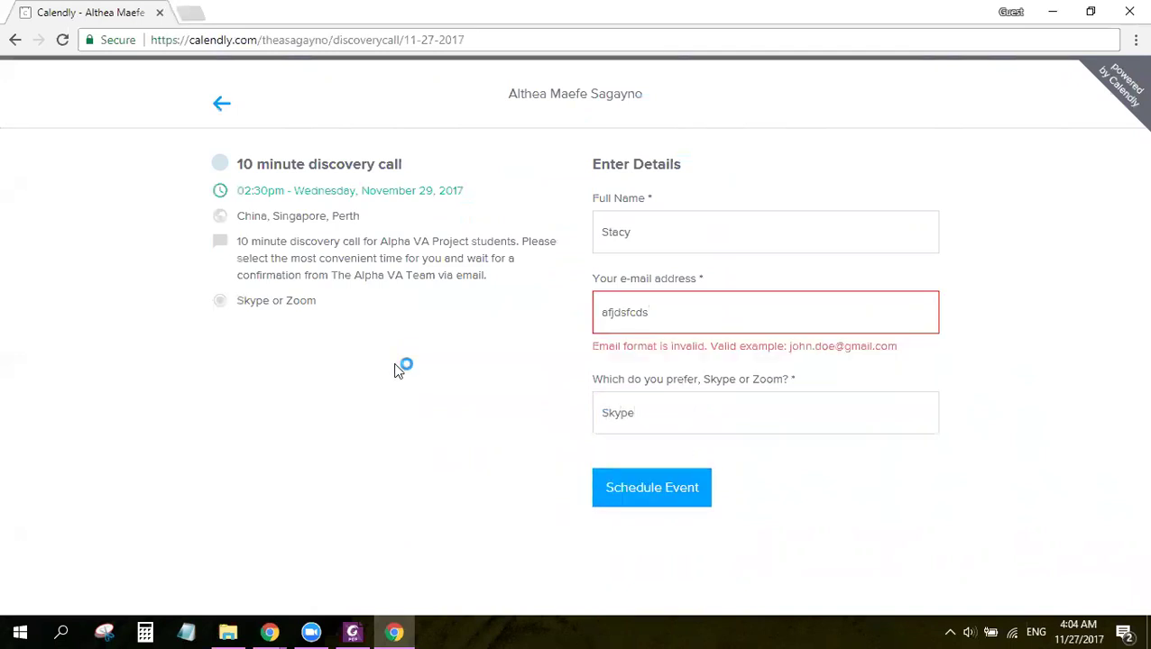
# Step: Replace the invalid e-mail with the project's Gmail address and schedule the discovery call
pyautogui.click(748, 328)
pyautogui.doubleClick(747, 328)
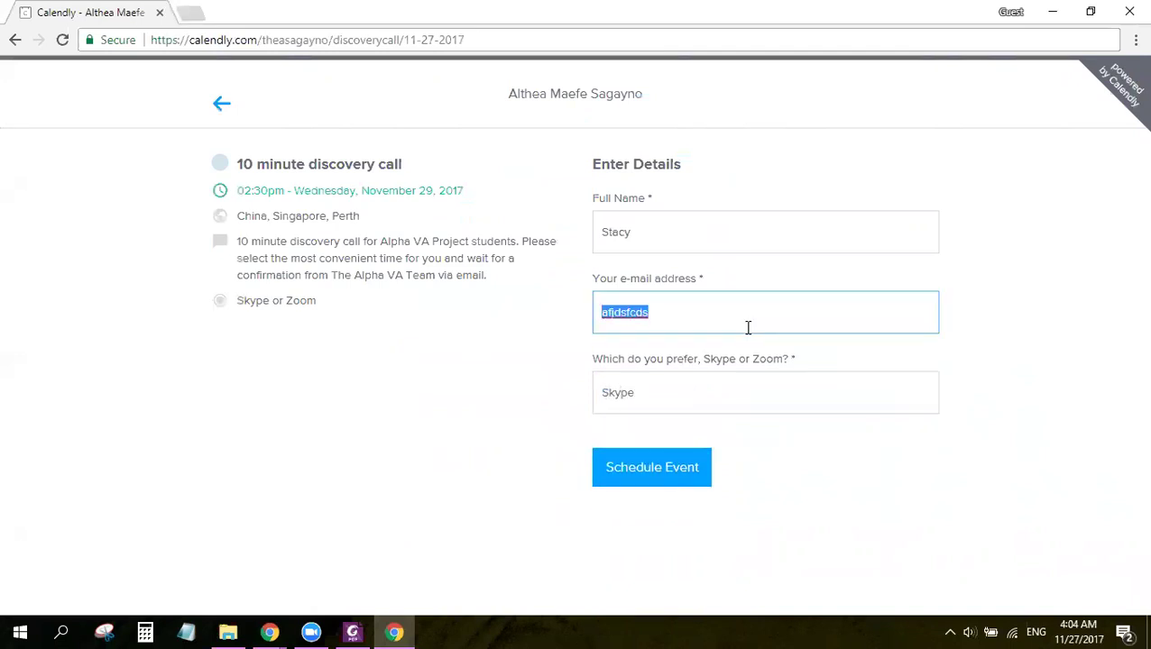
pyautogui.write('p')
pyautogui.click(642, 478)
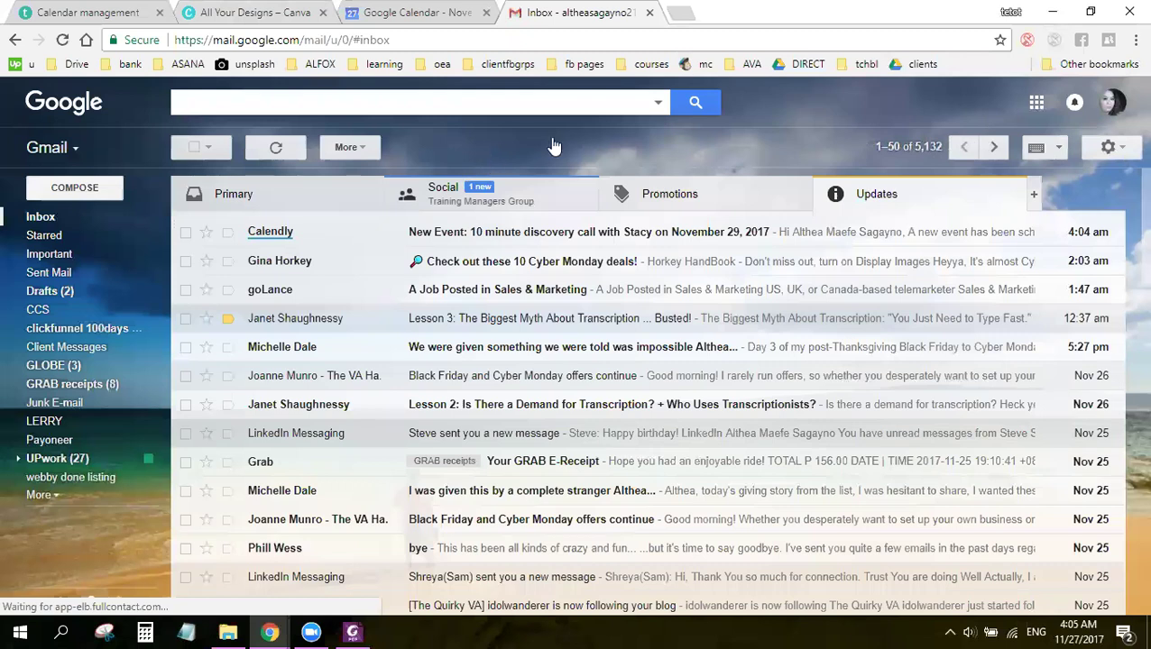
# Step: Open the Calendly New Event email and review the 02:30pm November 29 Skype call details
pyautogui.click(304, 339)
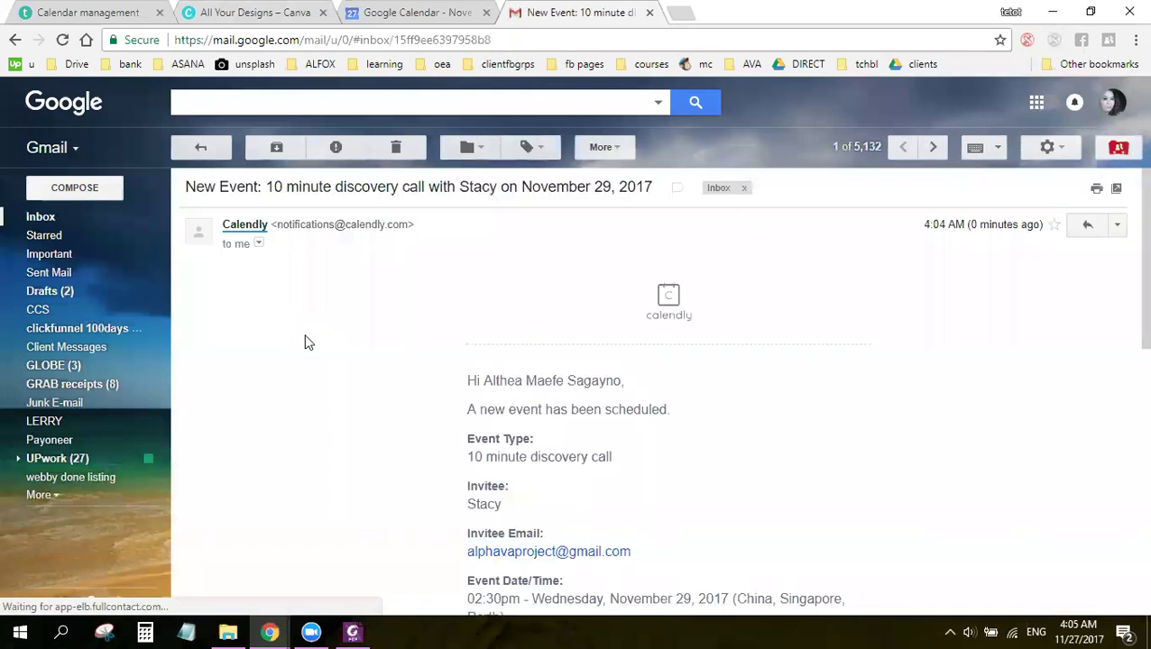
pyautogui.scroll(-2, 622, 449)
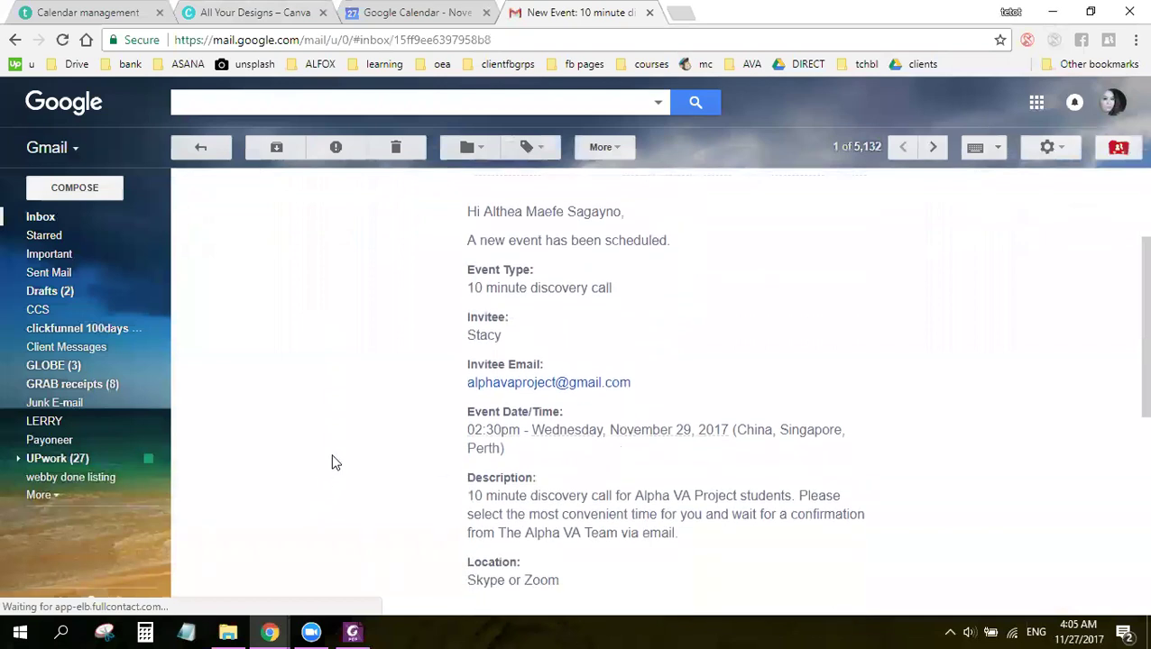
pyautogui.scroll(-2, 378, 450)
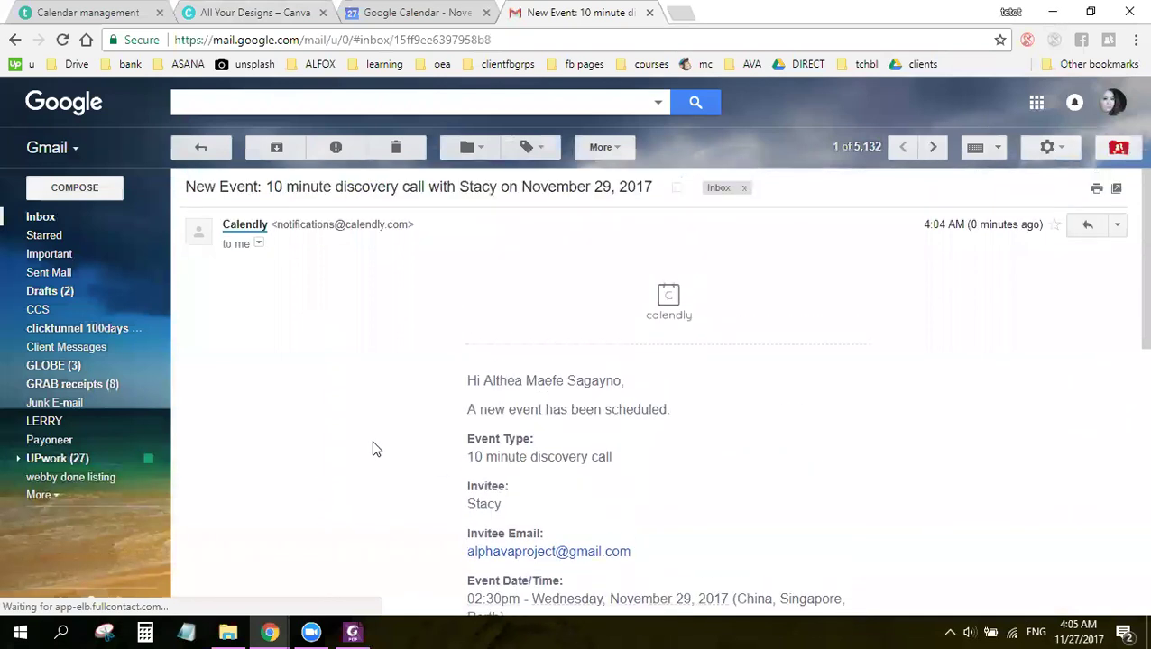
pyautogui.scroll(-3, 373, 449)
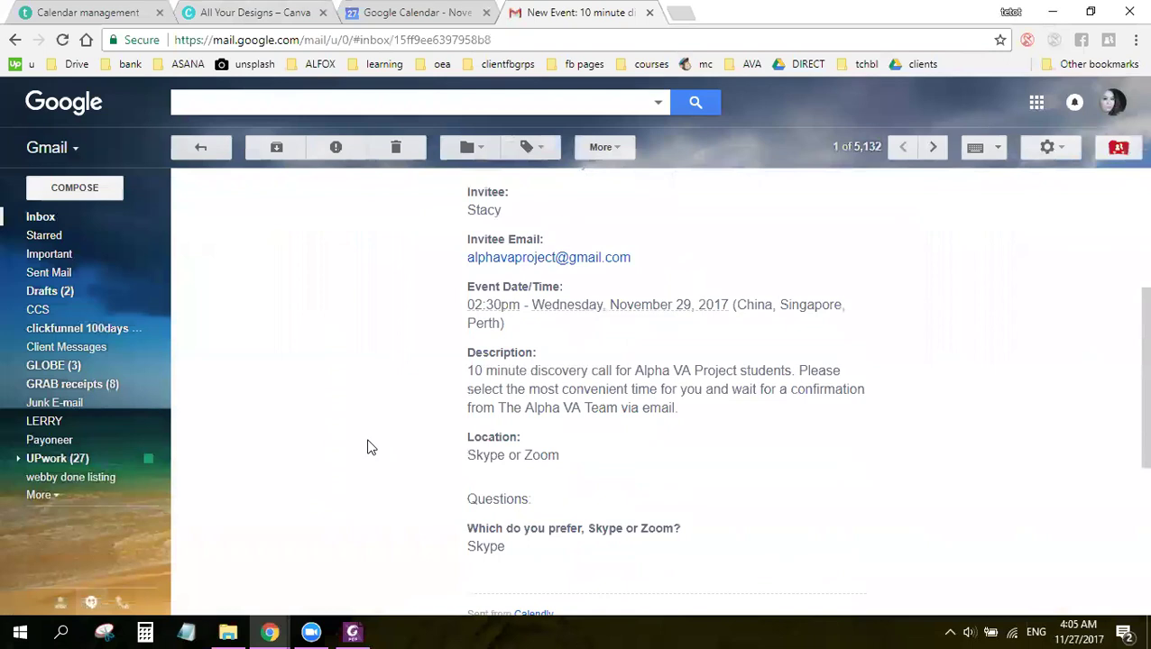
pyautogui.scroll(-3, 367, 448)
pyautogui.scroll(5, 367, 447)
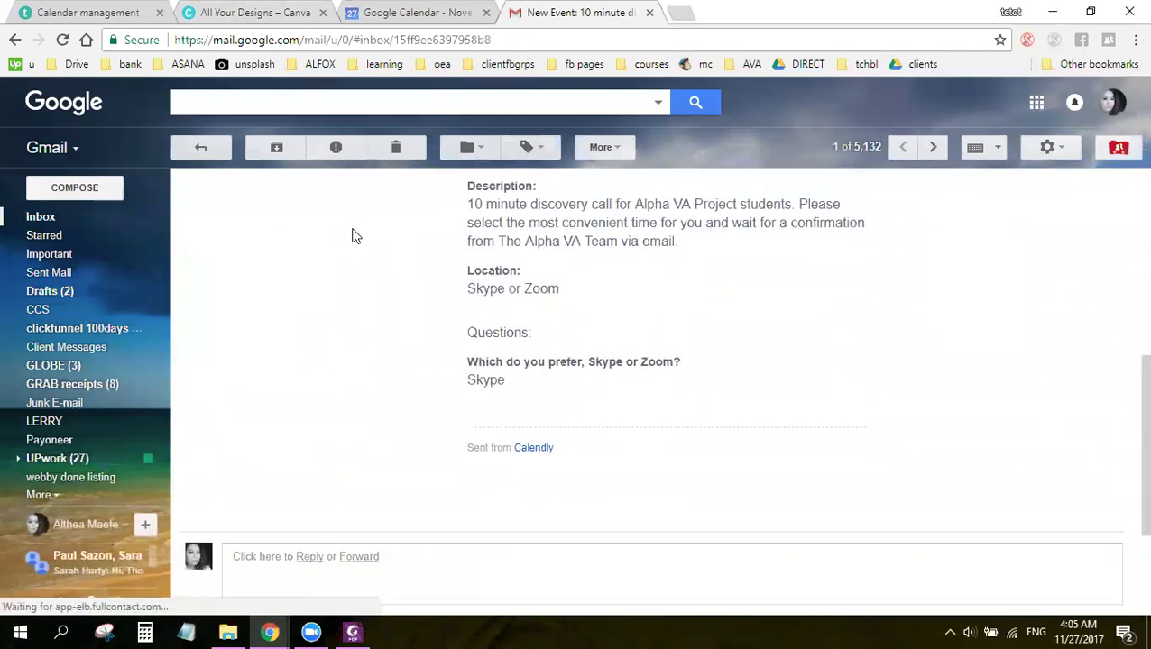
pyautogui.click(395, 12)
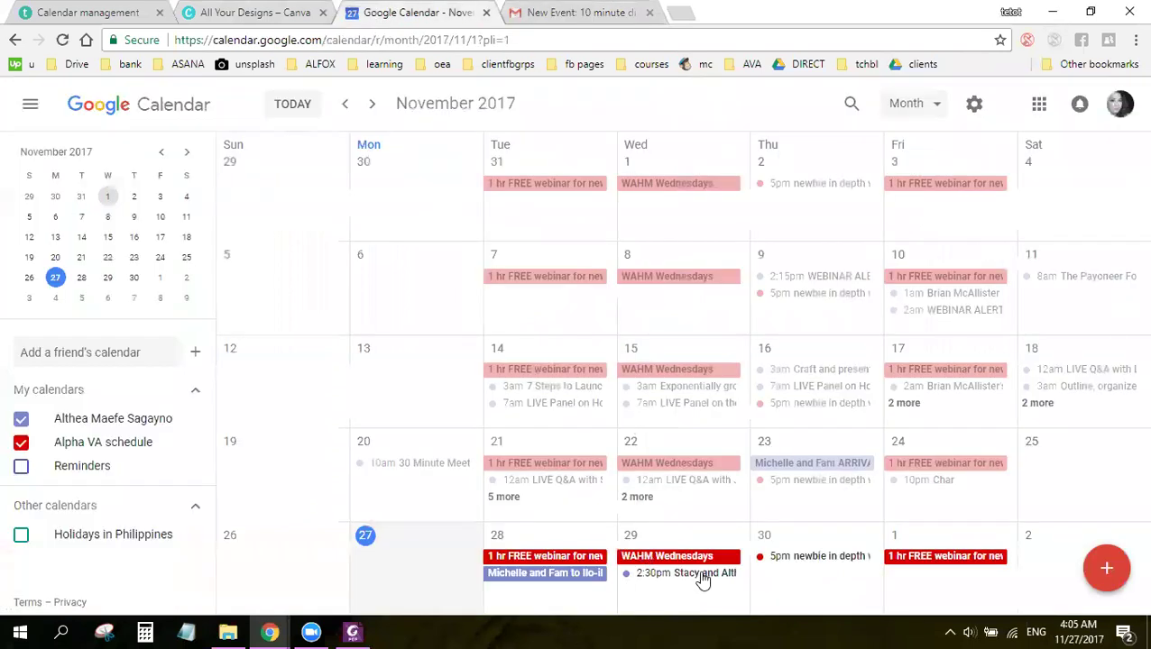
pyautogui.click(582, 12)
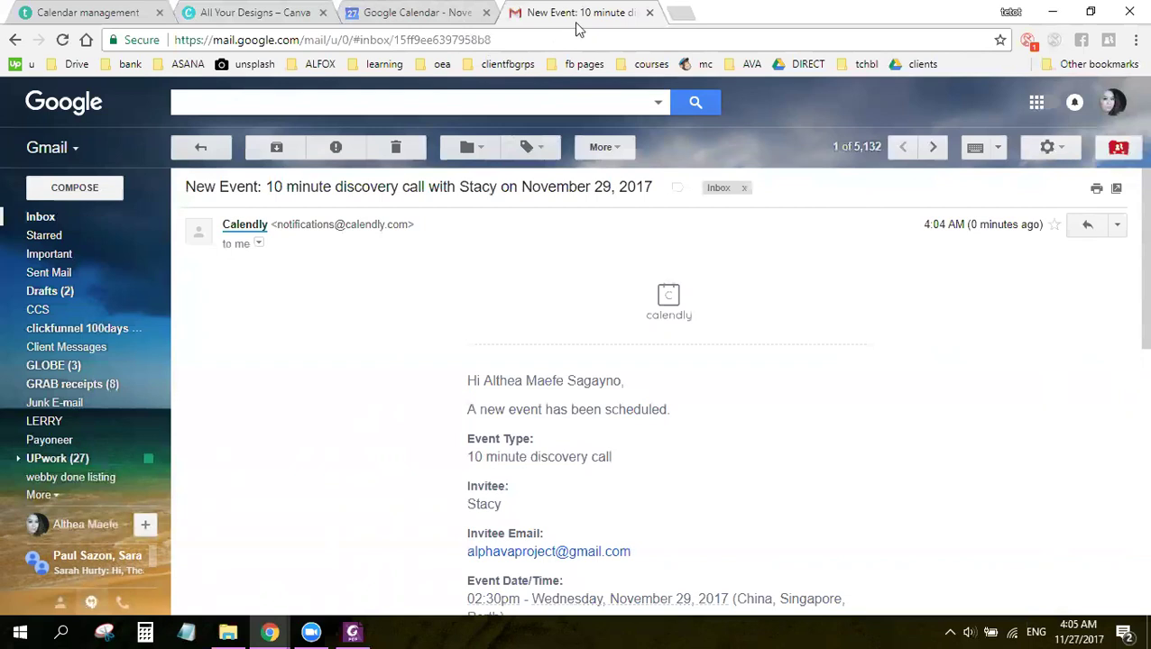
# Step: Close the Calendly notification email in Gmail
pyautogui.click(649, 12)
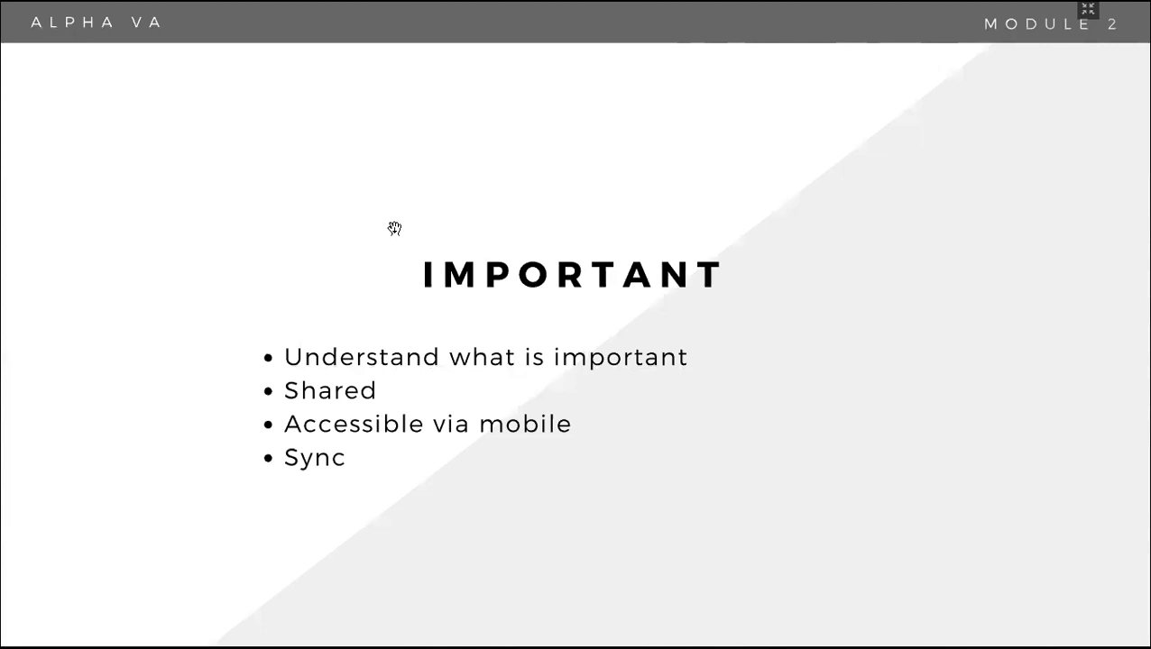
# Step: Advance from the IMPORTANT slide to the EMAIL MANAGEMENT NEEDS slide
pyautogui.click(394, 228)
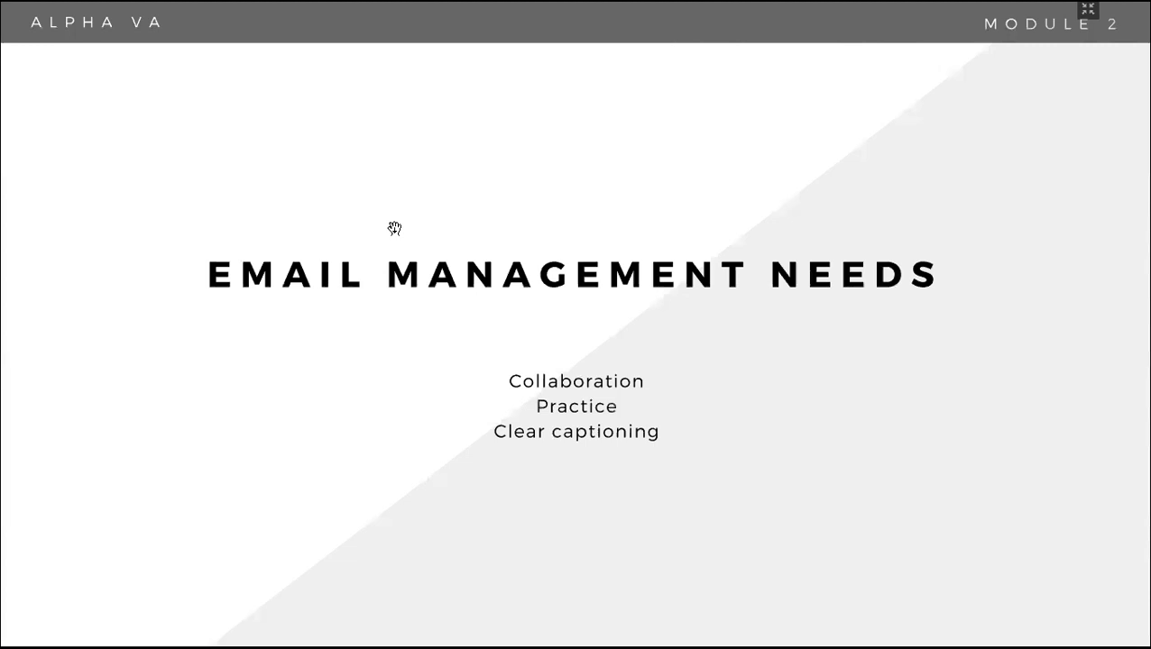
# Step: Advance the slideshow toward the Negotiating for Calendar Management Jobs slide
pyautogui.click(394, 229)
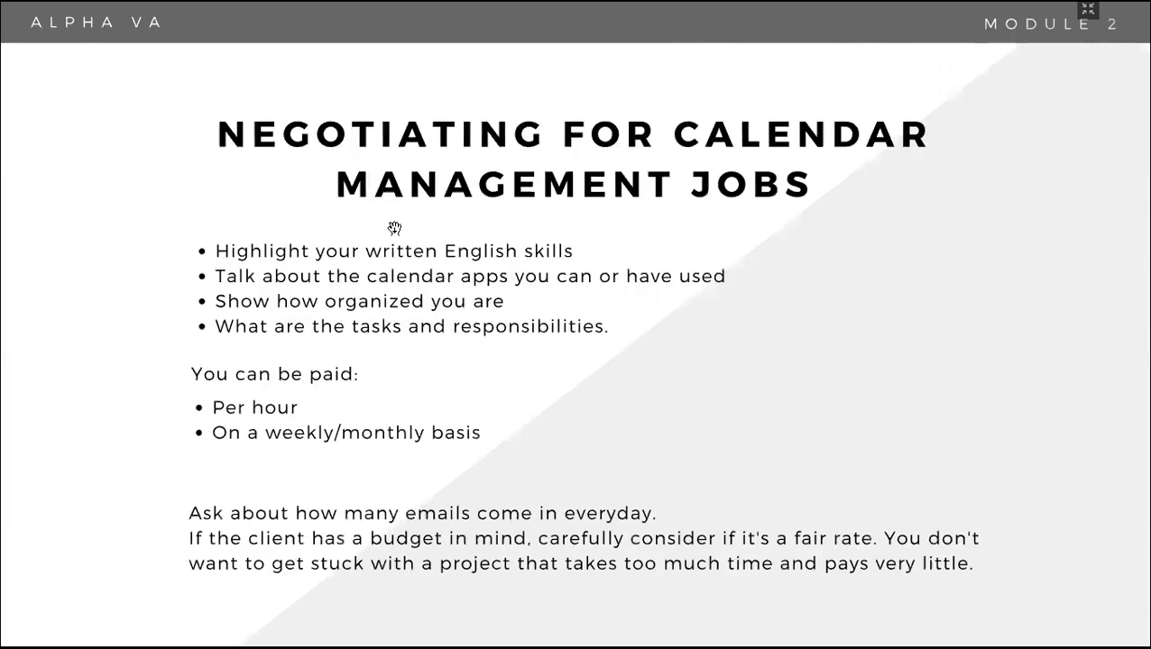